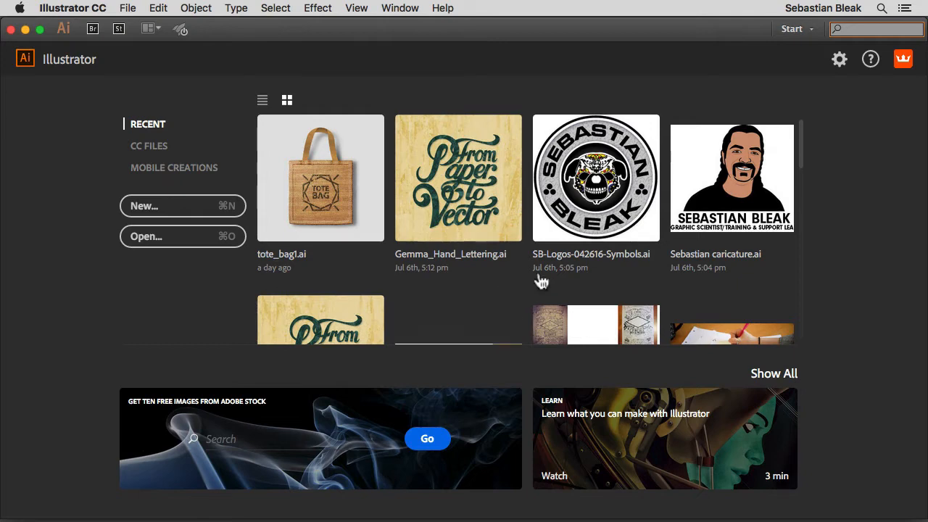
Look through the thumbnails of recent files on the start screen, down to the oldest and back.
scroll(491, 251, "down", 3)
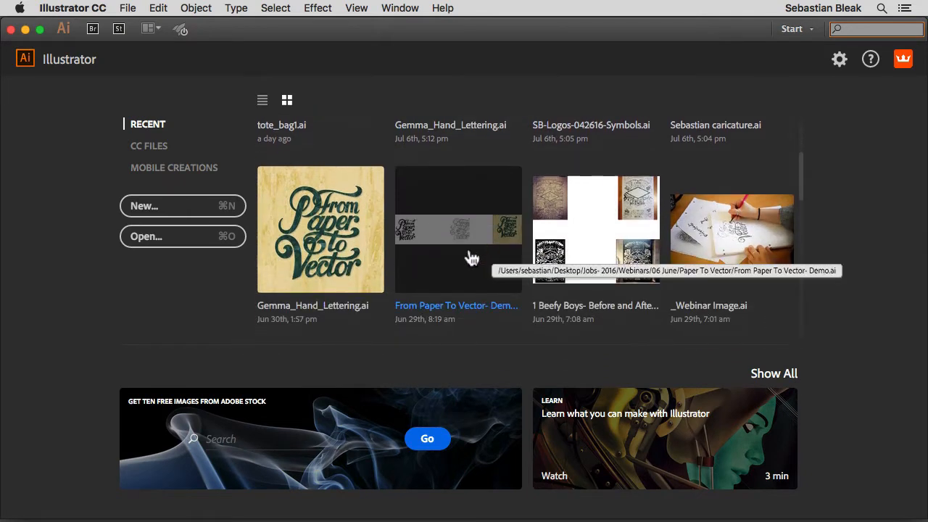
scroll(475, 255, "down", 5)
scroll(471, 258, "down", 10)
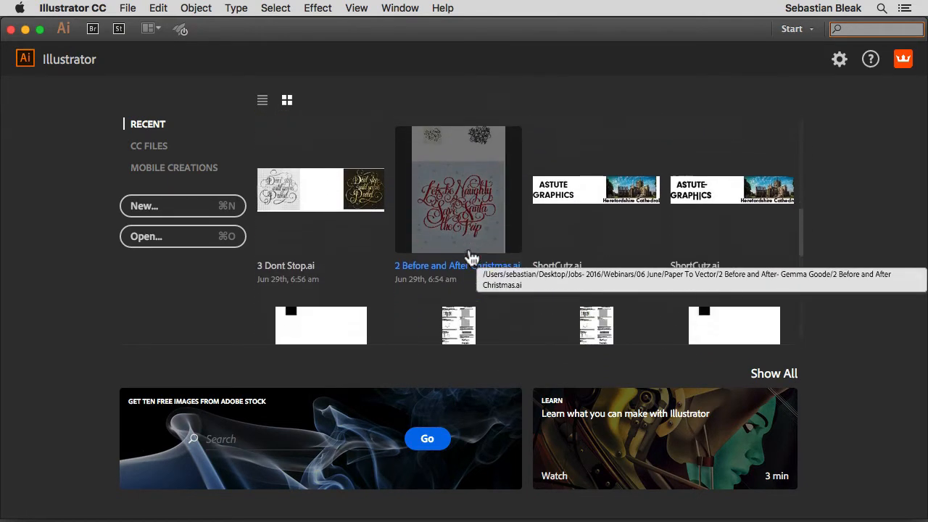
scroll(471, 258, "down", 2)
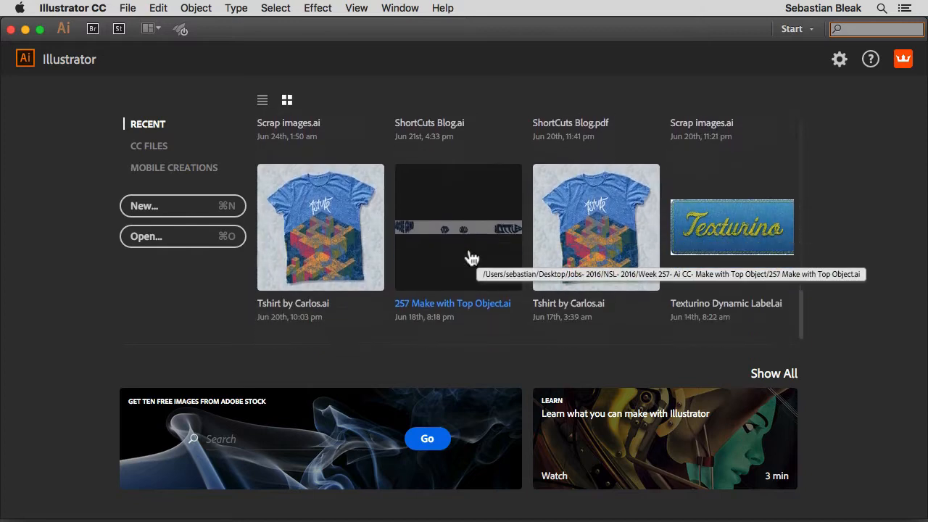
scroll(471, 258, "up", 10)
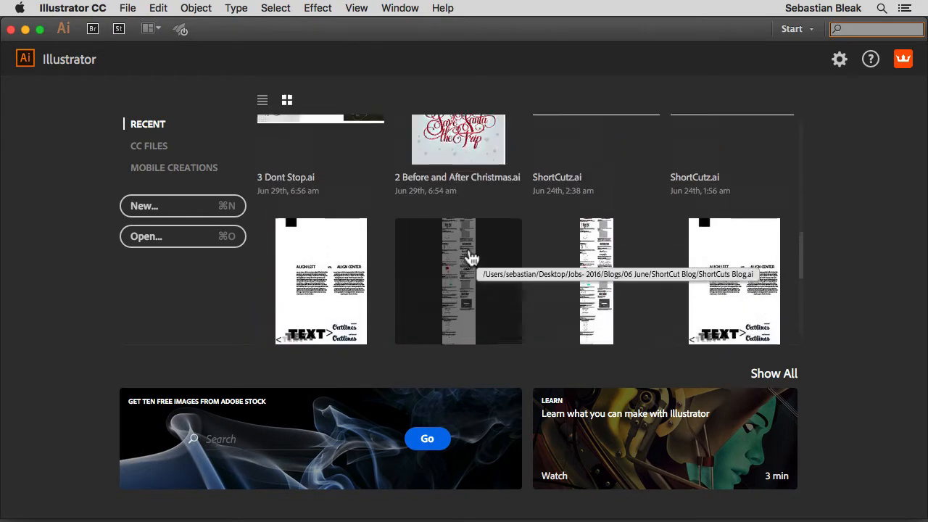
scroll(471, 258, "up", 5)
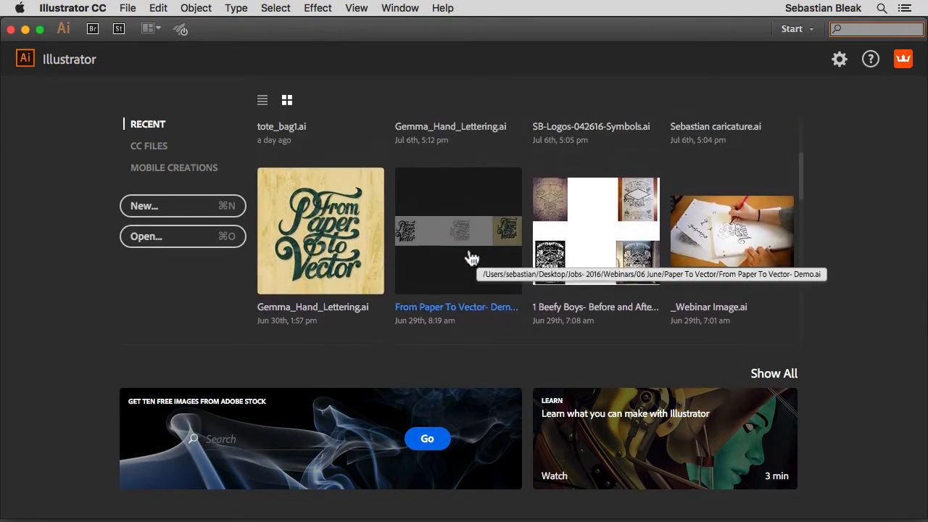
scroll(471, 258, "up", 3)
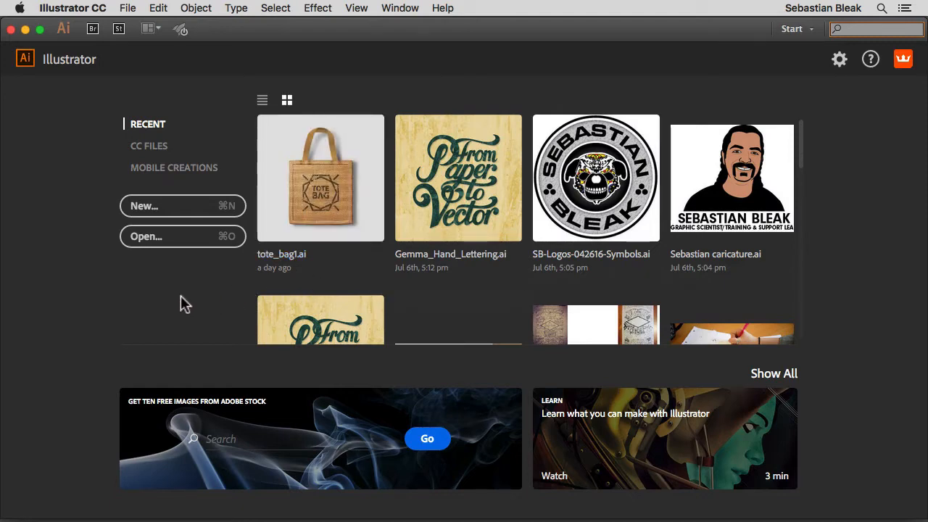
Start a new document and set its profile to Print.
left_click(174, 209)
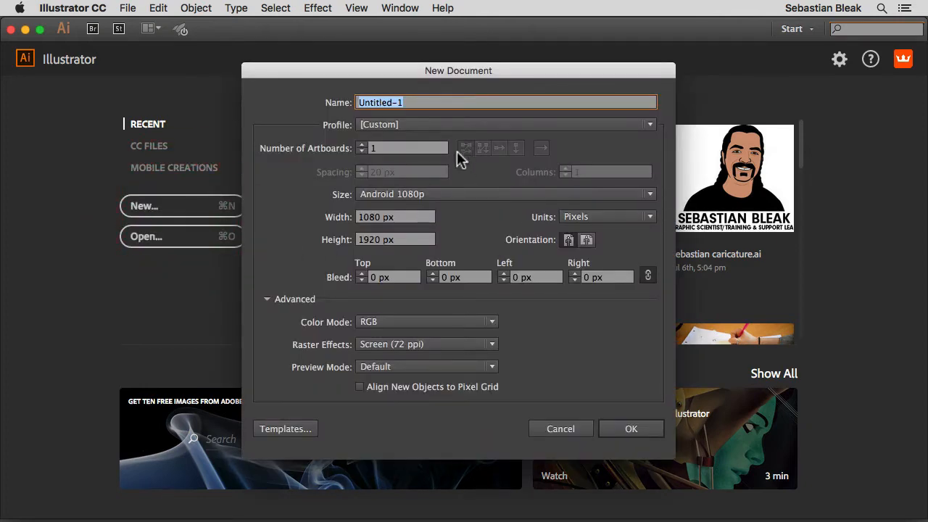
left_click(575, 126)
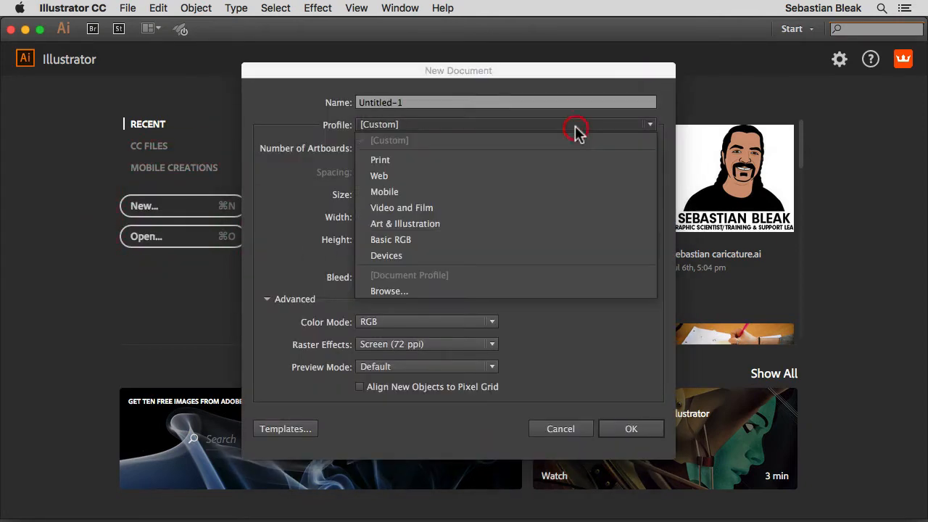
left_click(536, 160)
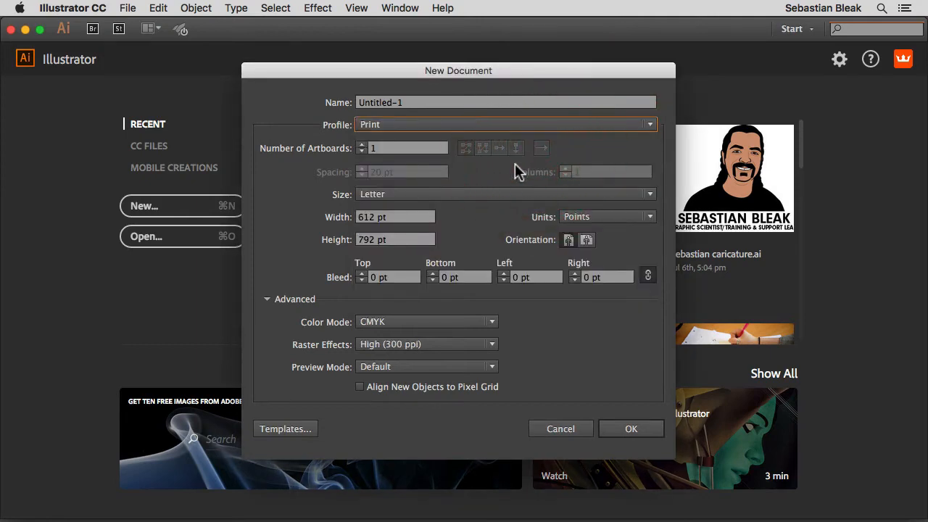
Examine the Print profile's advanced settings and its available page size presets.
left_click(472, 211)
left_click(266, 300)
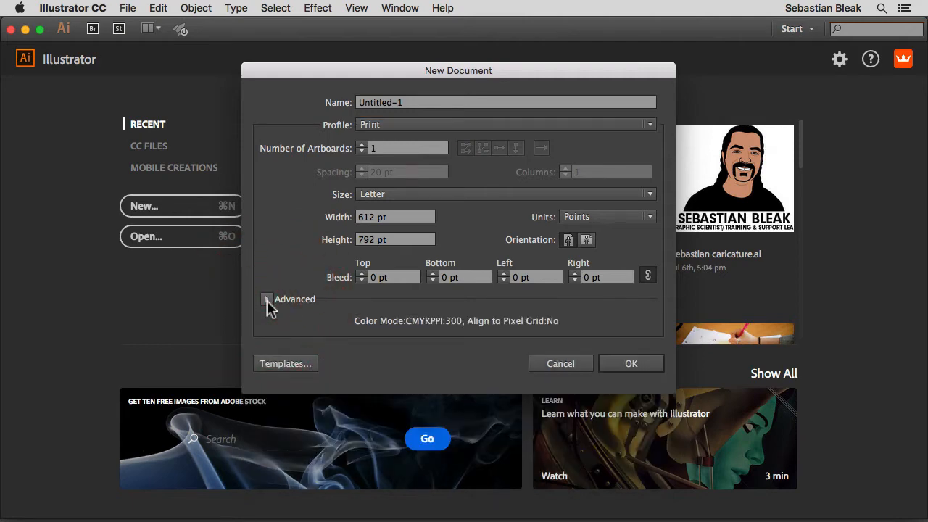
left_click(266, 300)
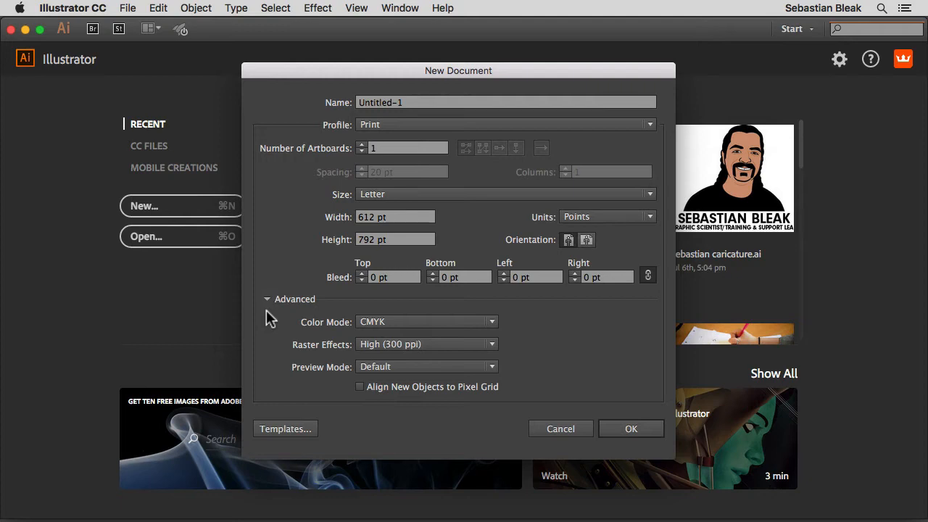
left_click(489, 194)
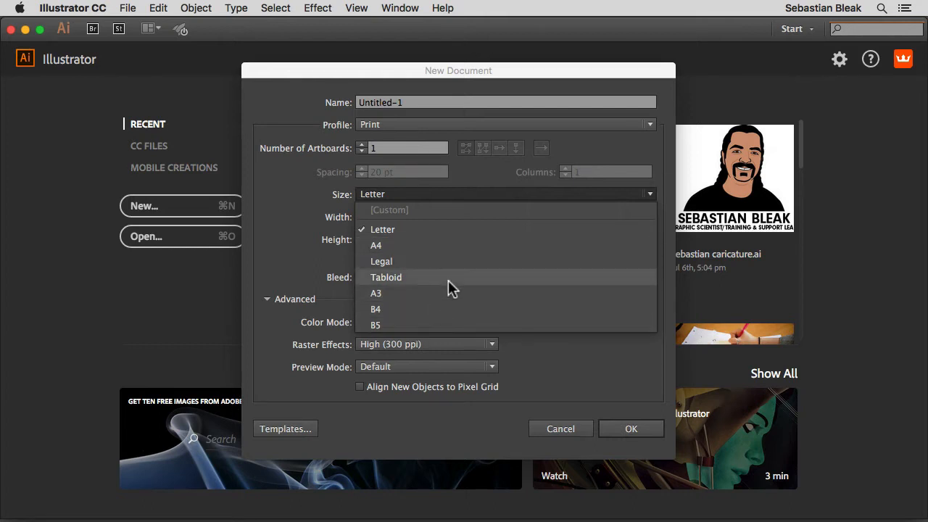
key("Escape")
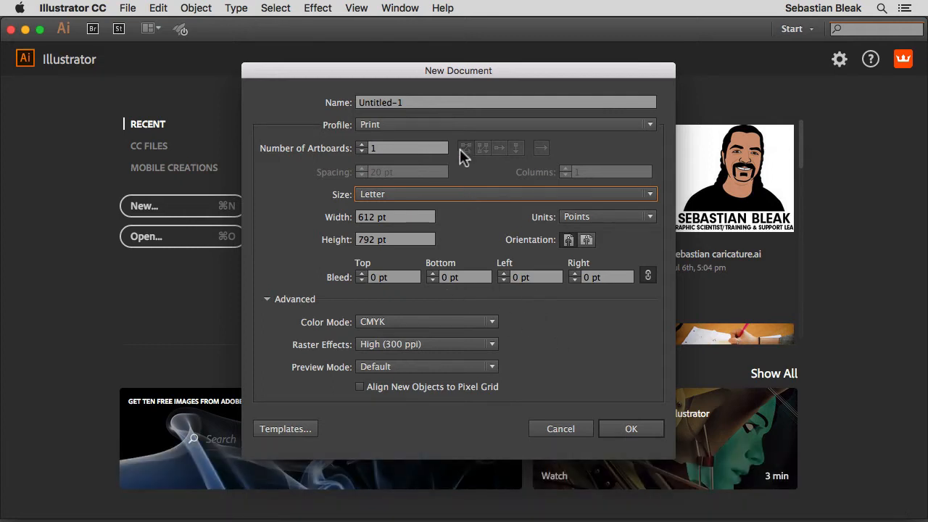
Switch the new document's profile to Web.
left_click(475, 124)
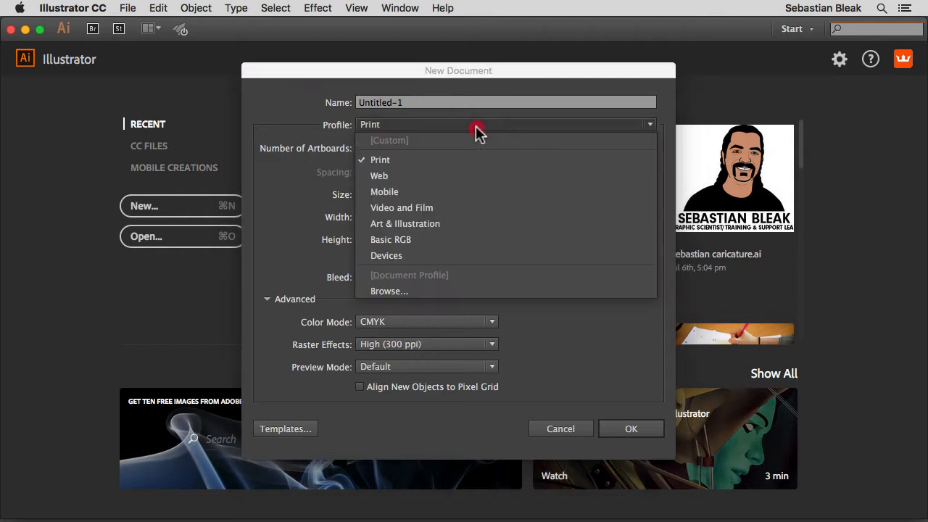
left_click(467, 176)
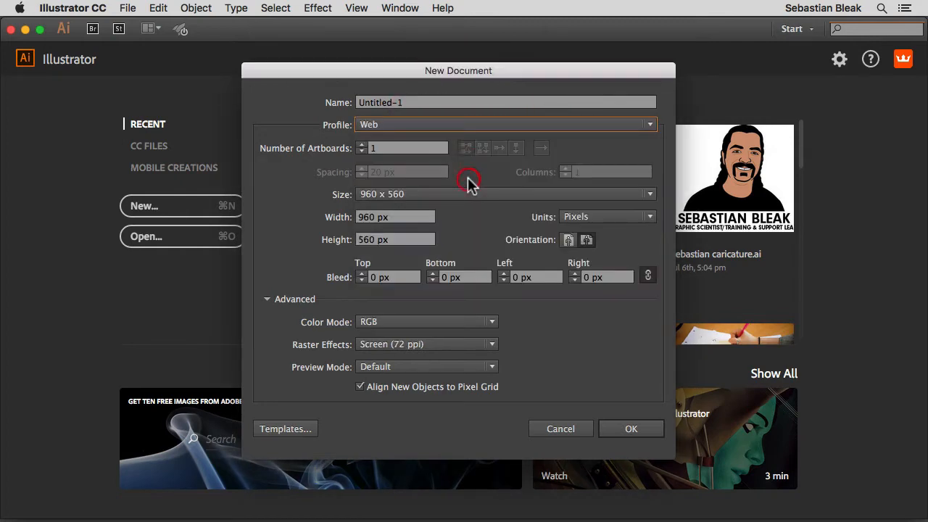
left_click(512, 321)
Try the Common, Web-Large, Web and Minimum size presets in turn and review the remaining web sizes.
left_click(487, 194)
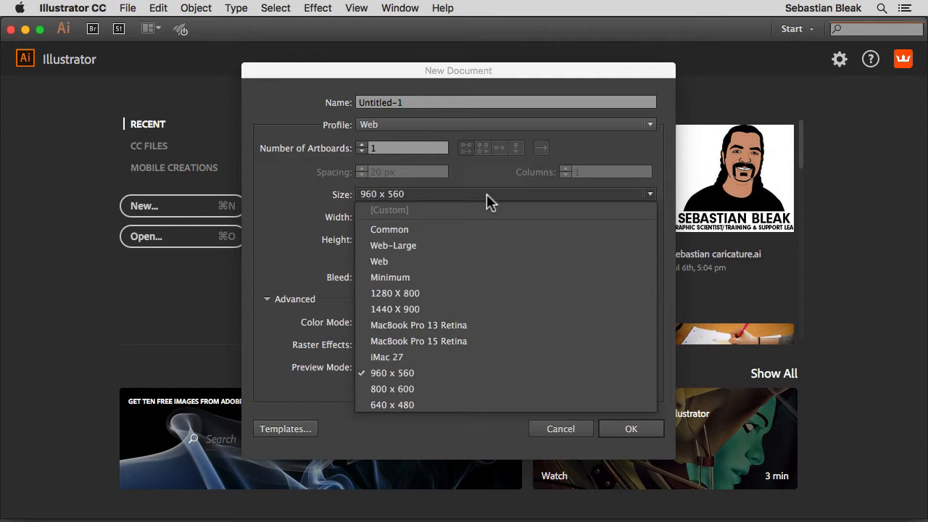
left_click(447, 228)
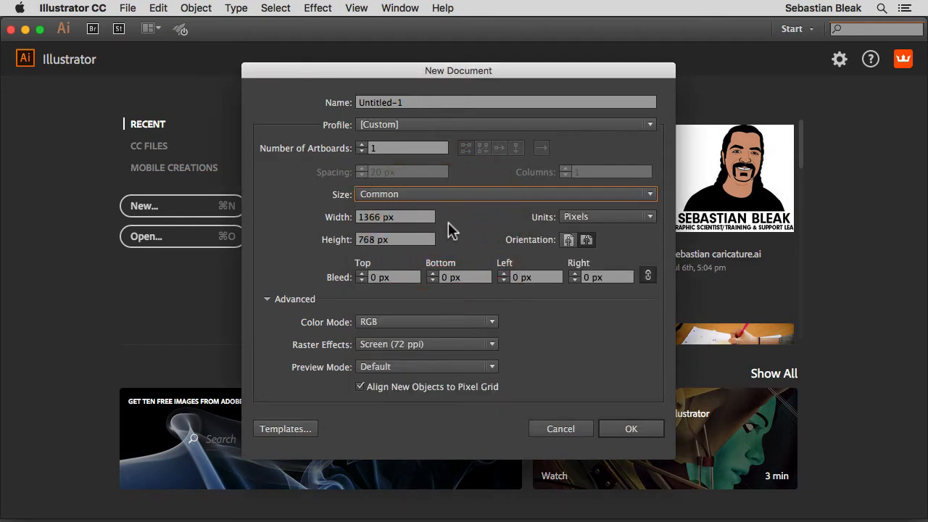
left_click(450, 194)
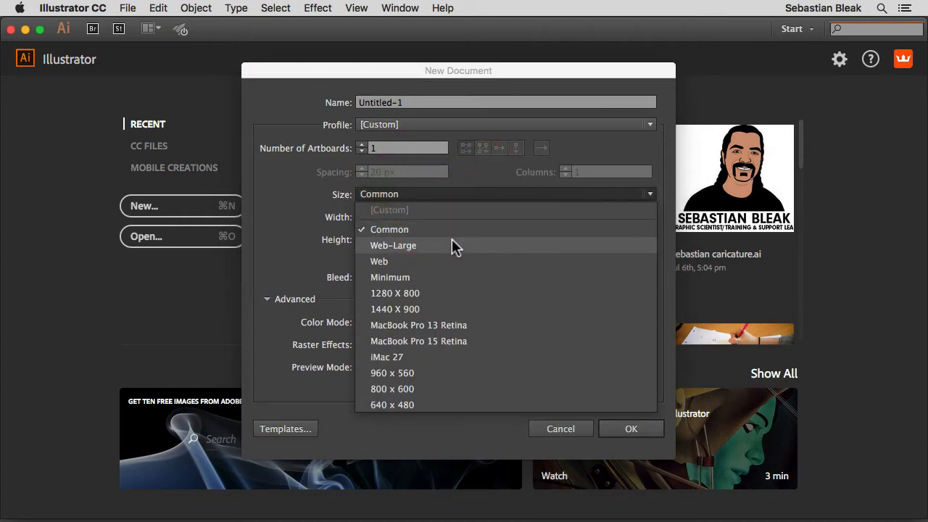
left_click(451, 245)
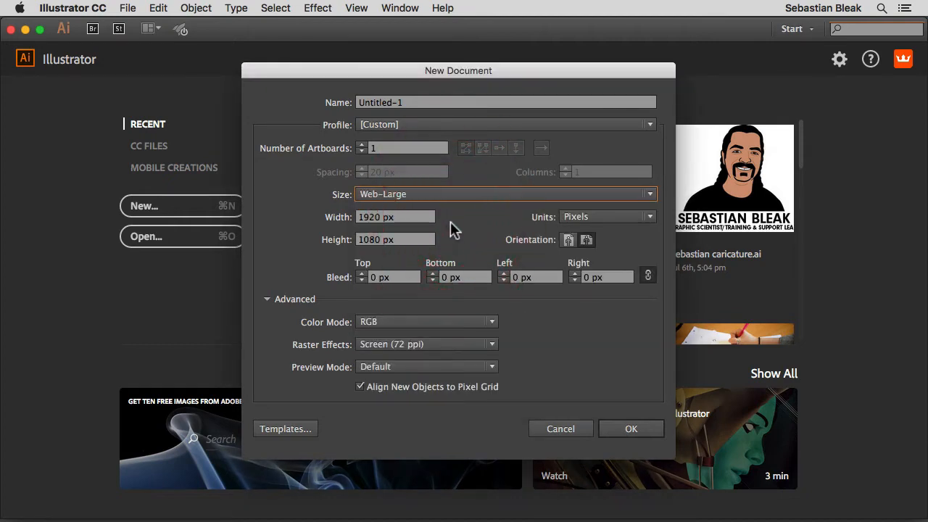
left_click(451, 195)
left_click(450, 262)
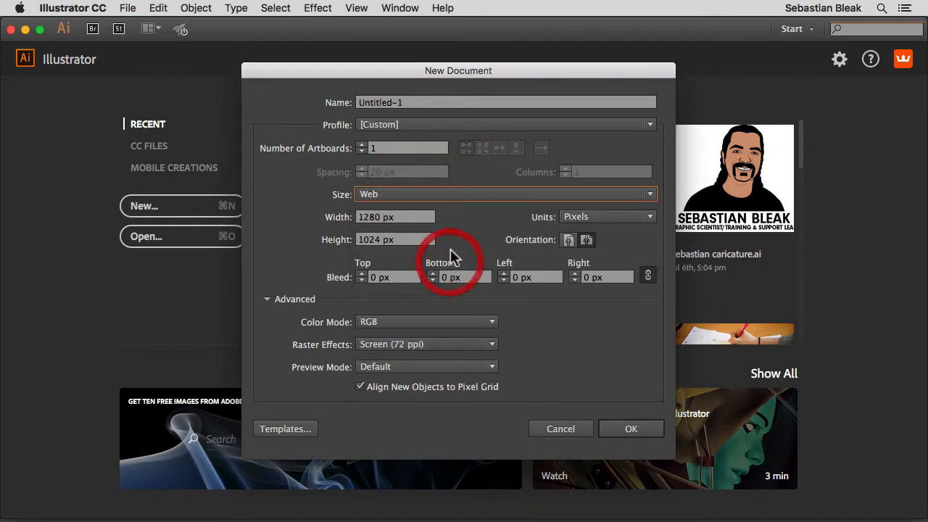
left_click(454, 196)
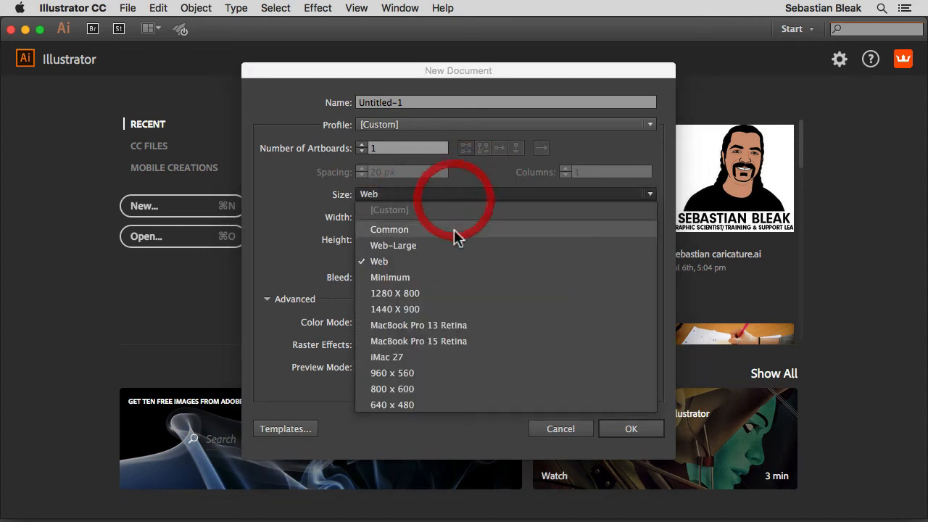
left_click(445, 276)
left_click(457, 232)
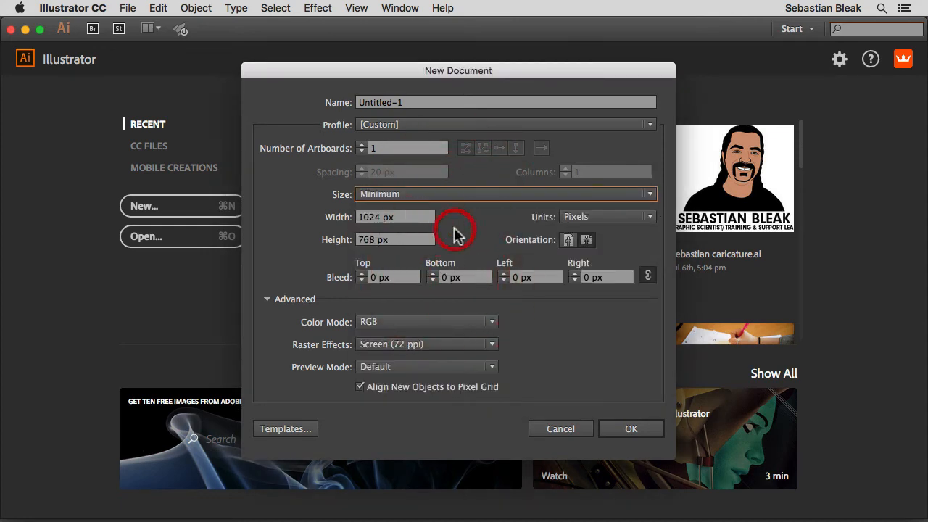
left_click(469, 193)
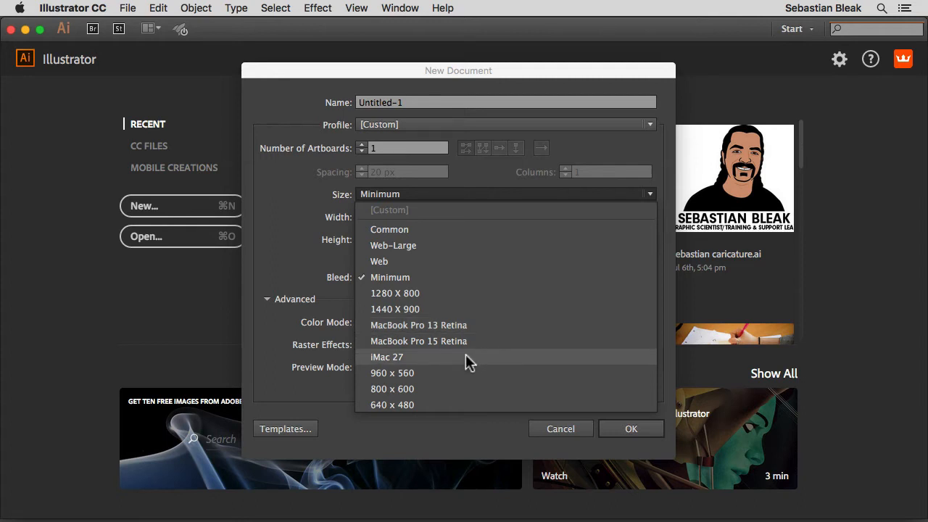
left_click(455, 428)
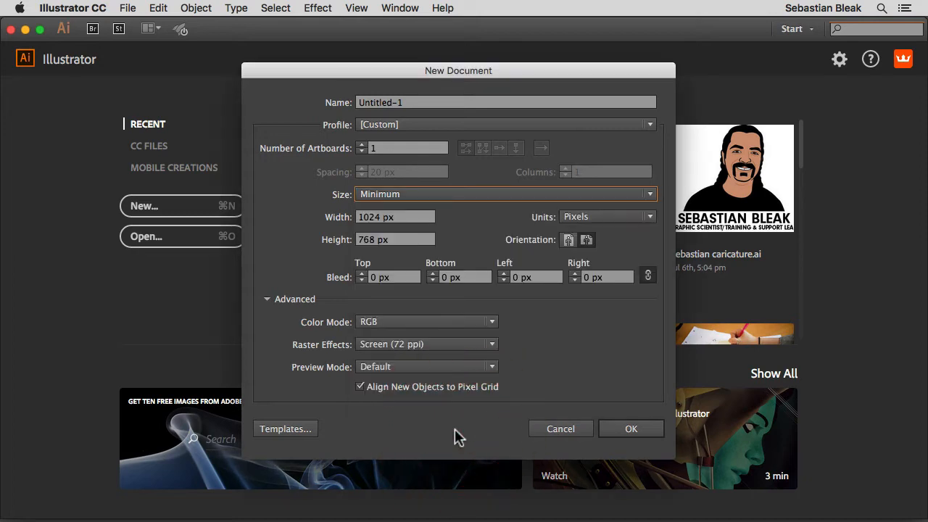
Switch the new document's profile to Mobile and review its device size presets.
left_click(589, 125)
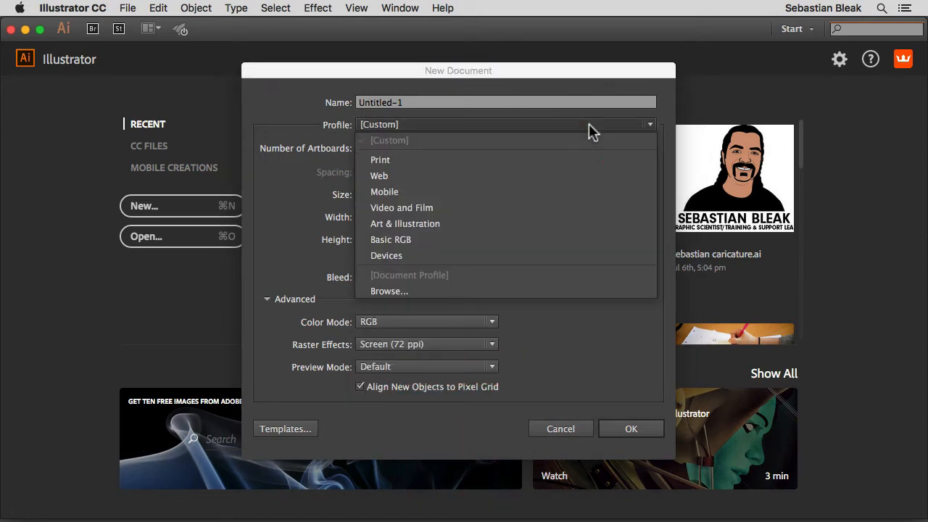
left_click(524, 190)
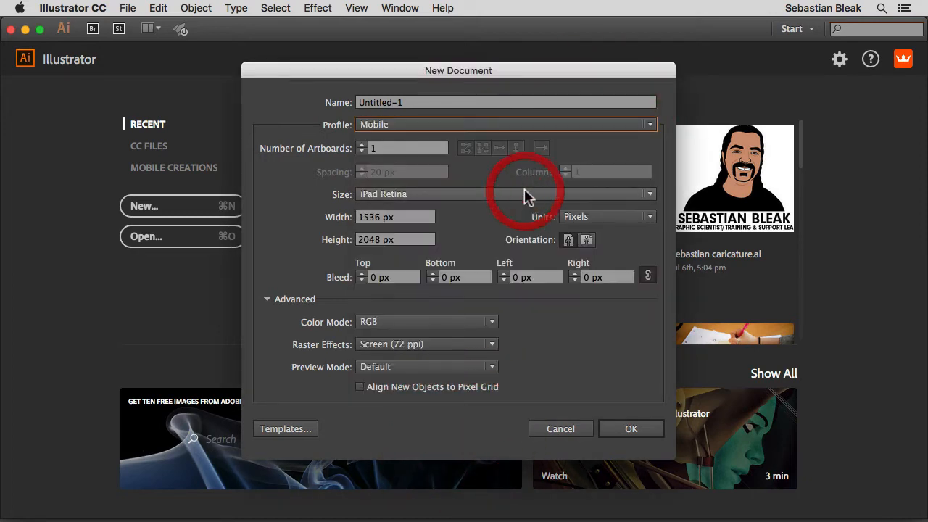
left_click(485, 193)
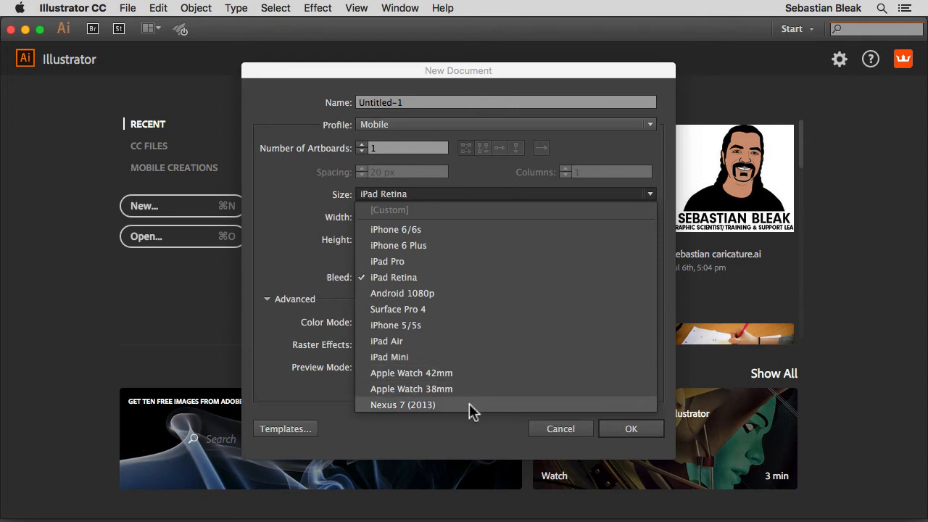
left_click(443, 423)
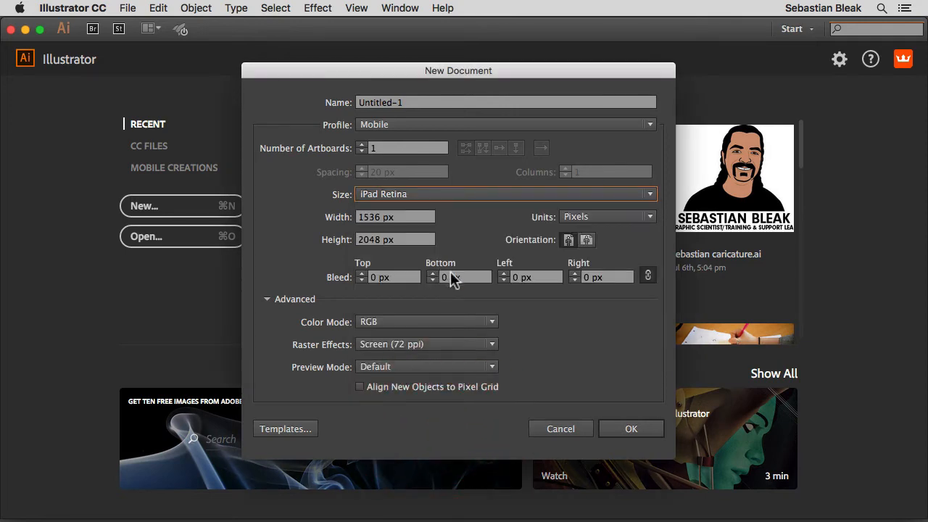
Switch the new document's profile to Video and Film and review its size presets.
left_click(421, 124)
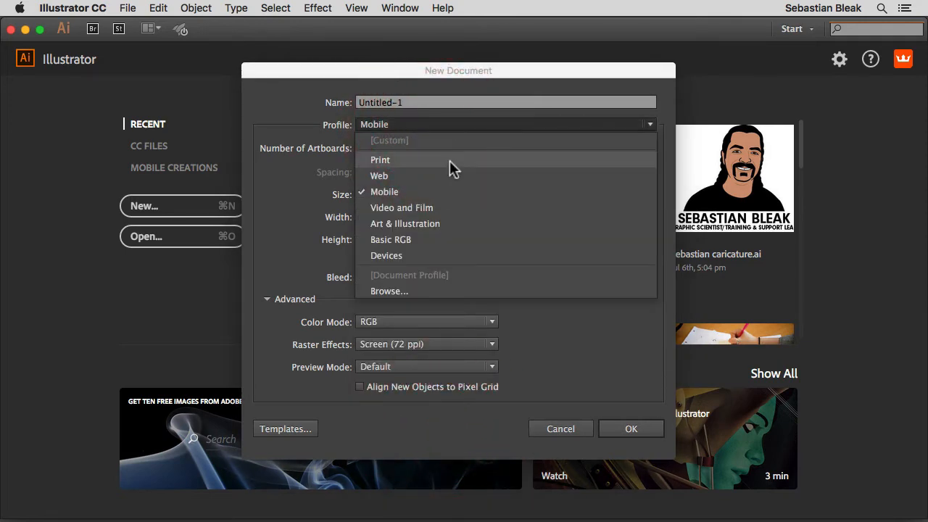
left_click(469, 208)
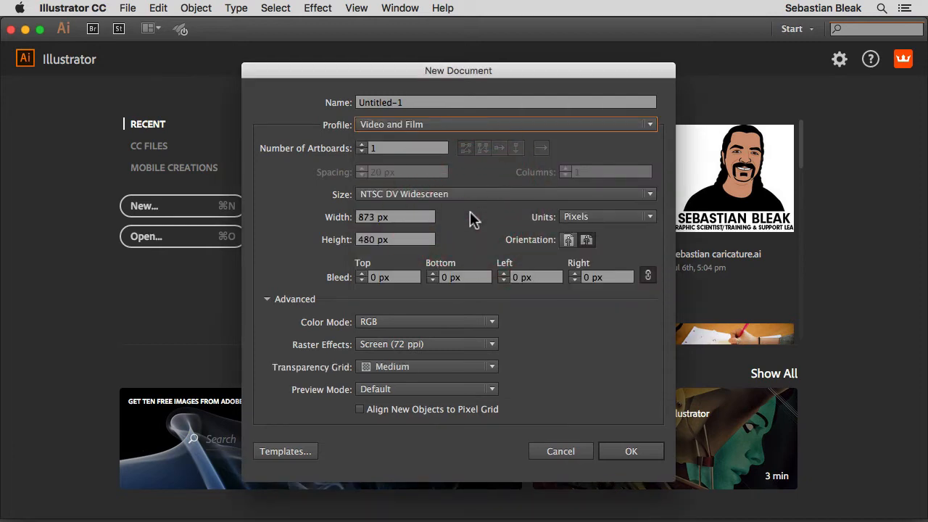
left_click(471, 194)
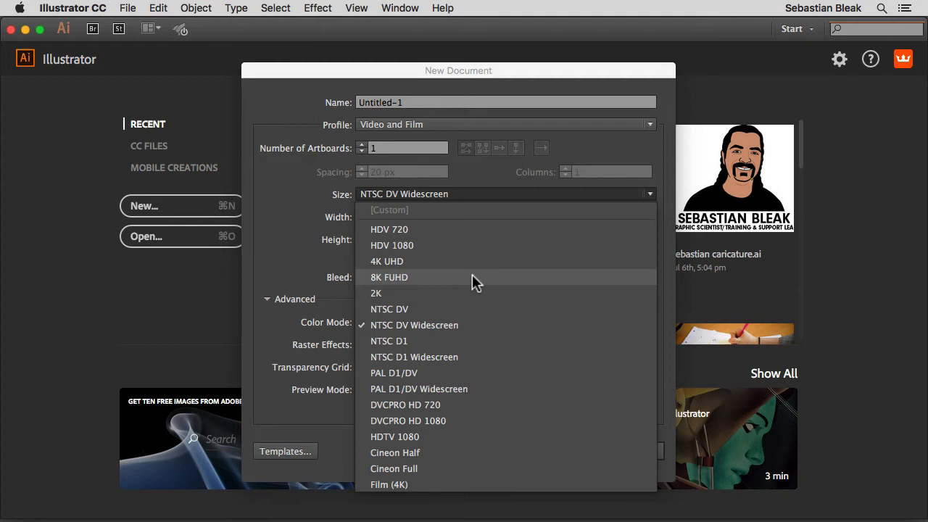
left_click(466, 194)
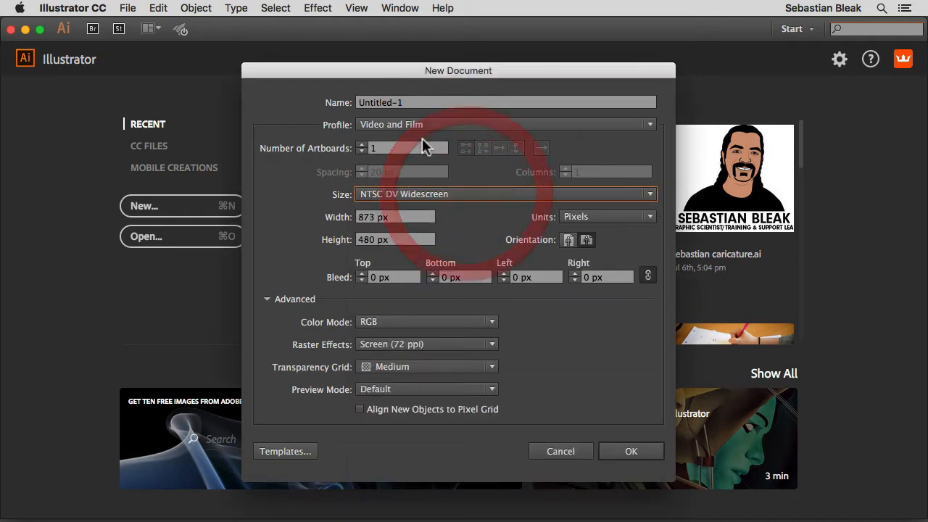
Switch the new document's profile to Art & Illustration, try the Postcard size preset and set the units to inches.
left_click(421, 124)
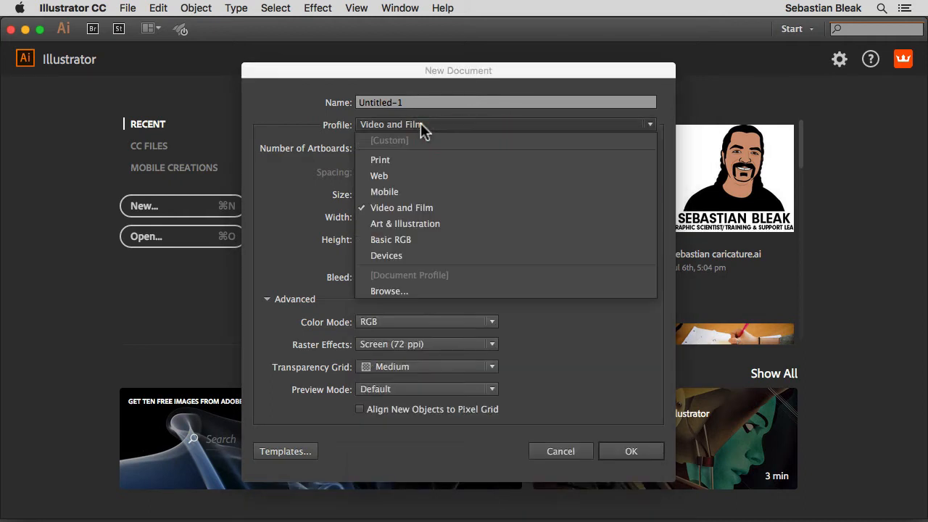
left_click(484, 226)
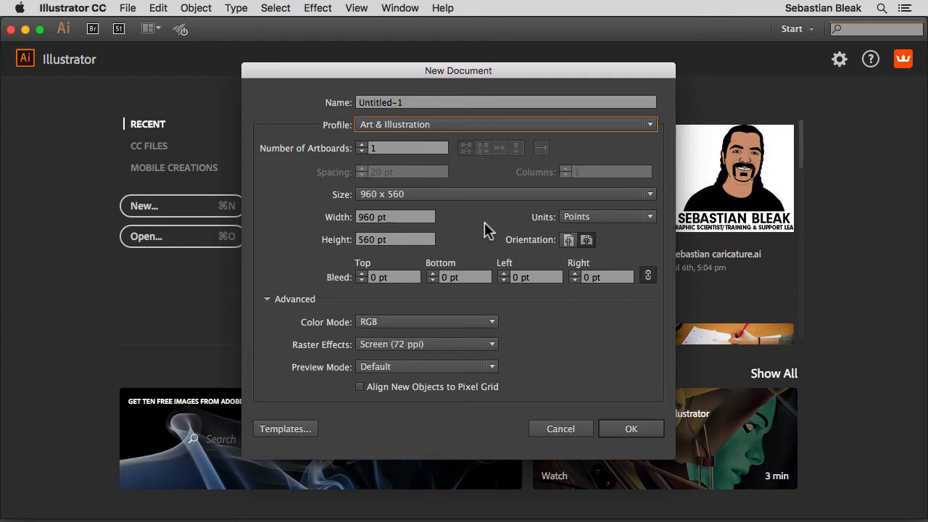
left_click(473, 195)
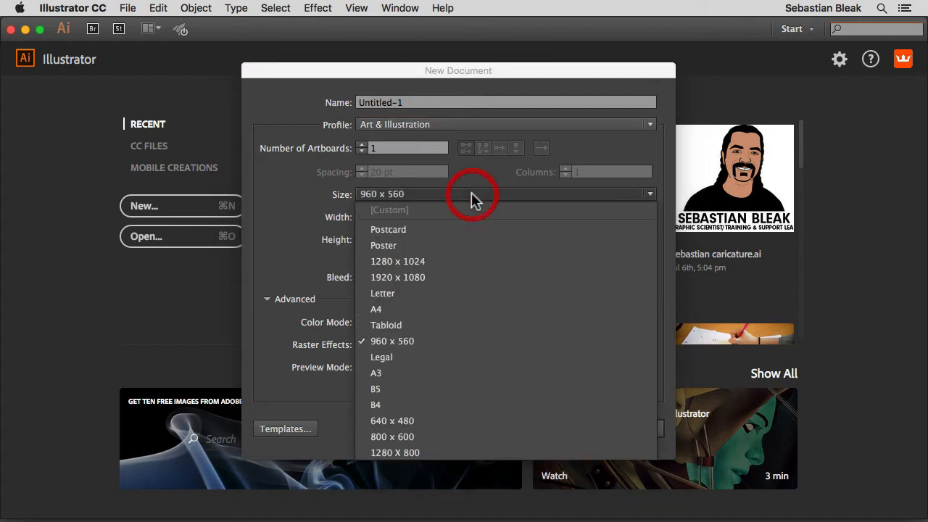
left_click(452, 229)
left_click(580, 216)
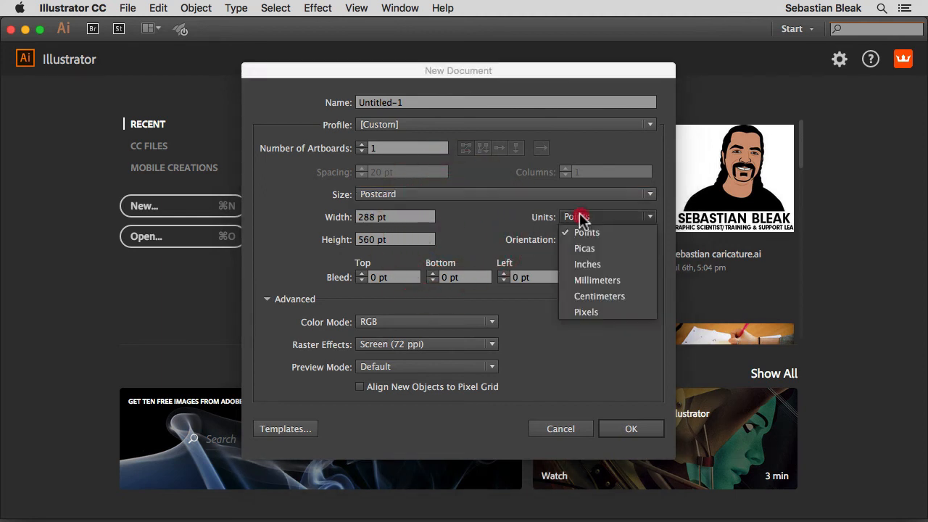
left_click(585, 263)
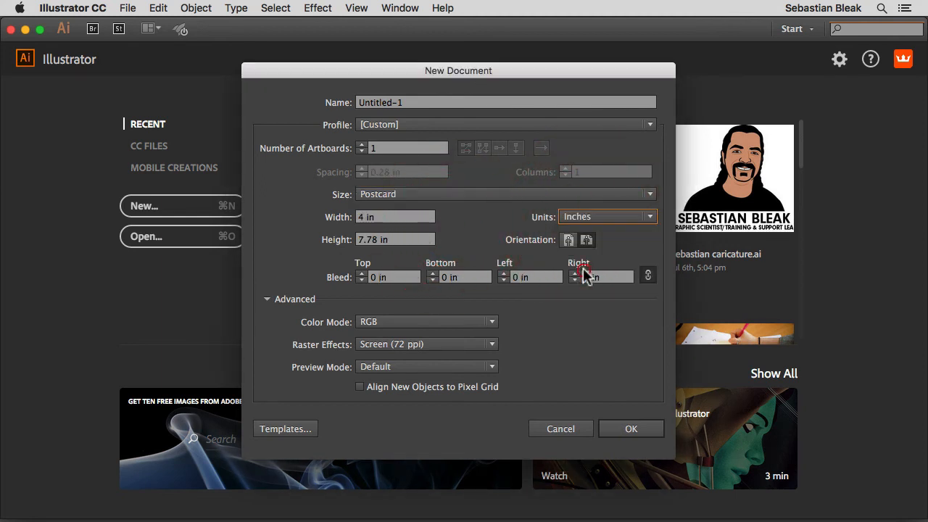
Try the Poster and Letter size presets in turn and review the dimensions in inches.
left_click(465, 195)
left_click(462, 239)
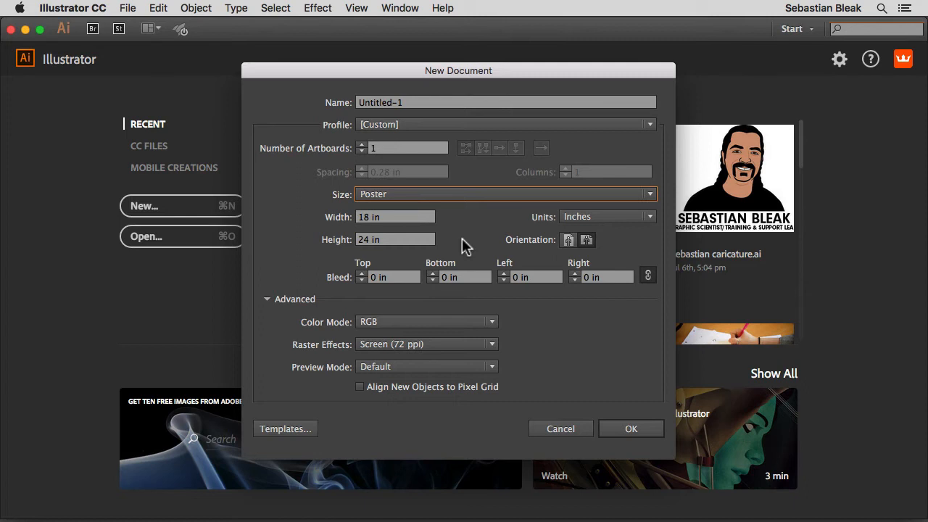
left_click(466, 197)
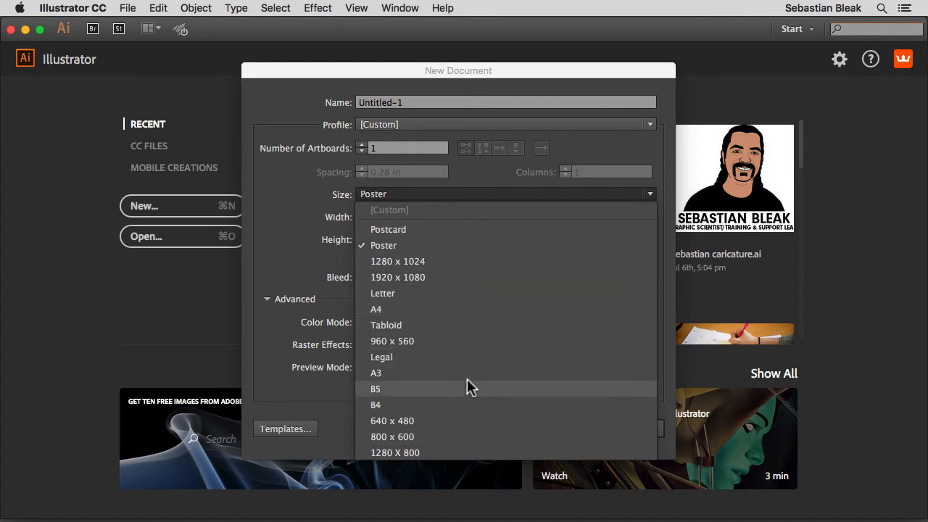
left_click(481, 294)
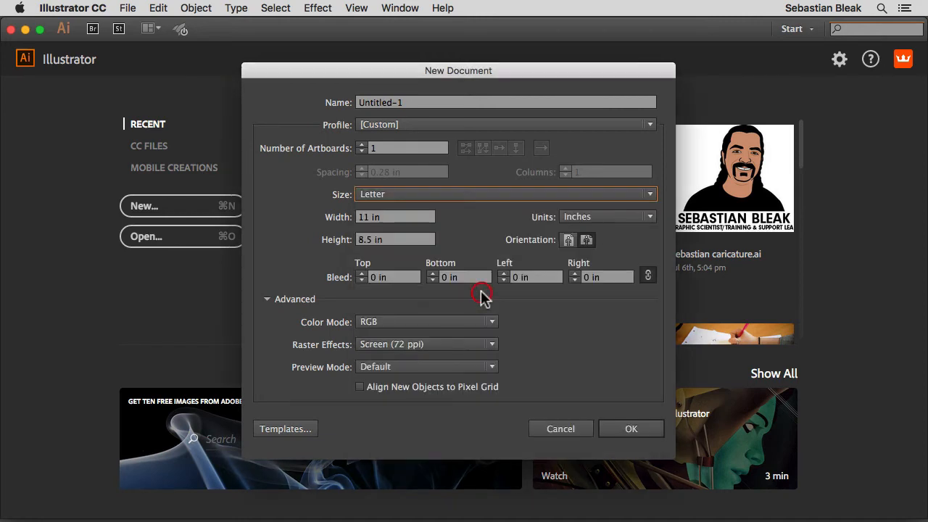
left_click(536, 346)
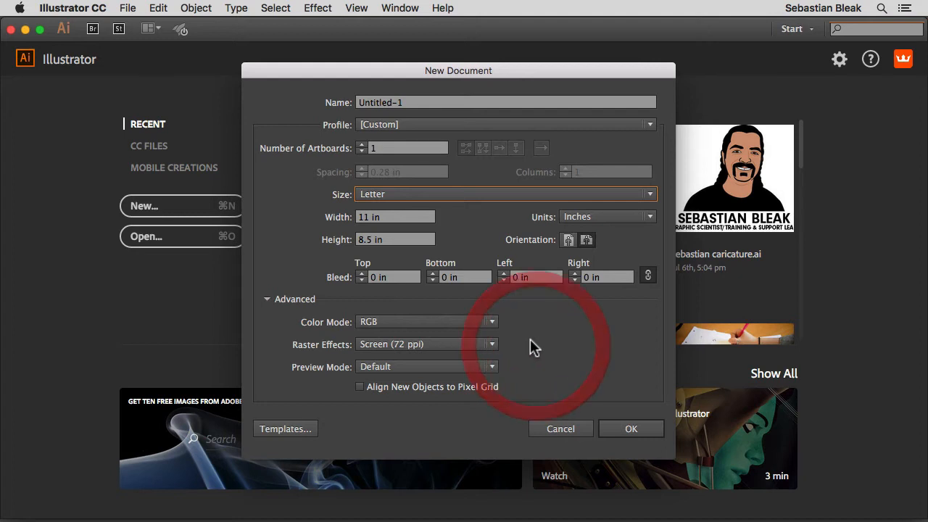
left_click(513, 319)
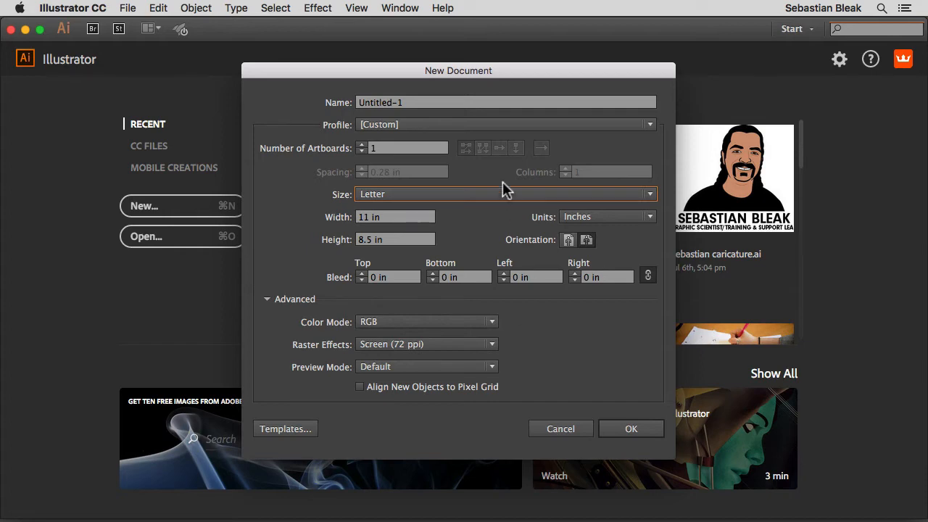
Switch the new document's profile to Basic RGB, review its size presets and try Postcard.
left_click(490, 124)
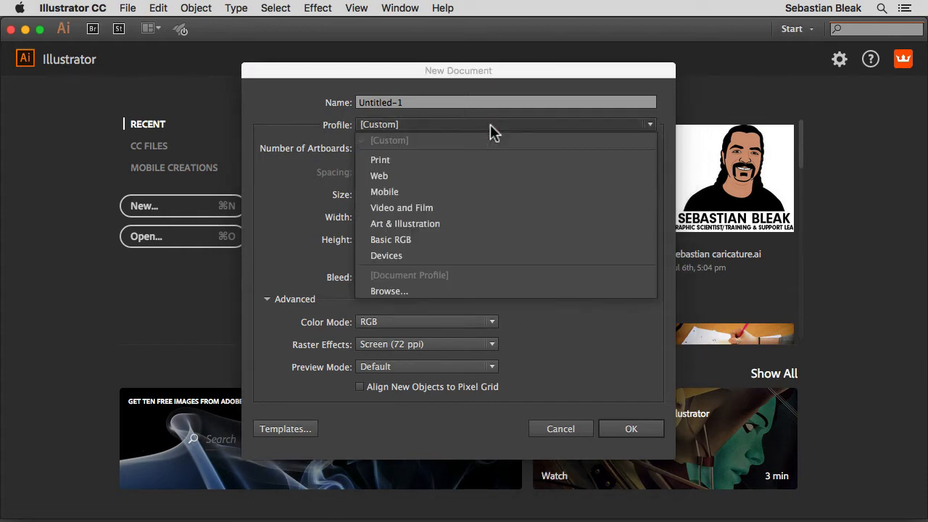
left_click(451, 241)
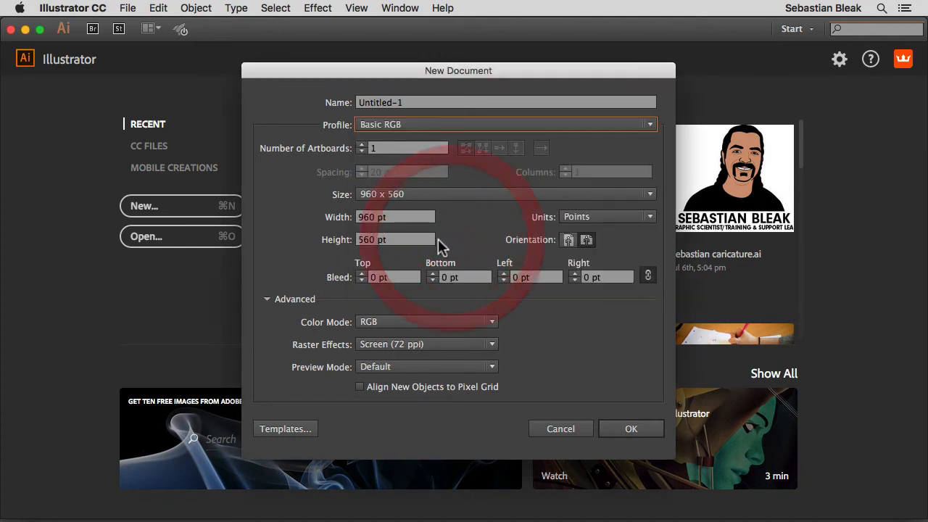
left_click(460, 193)
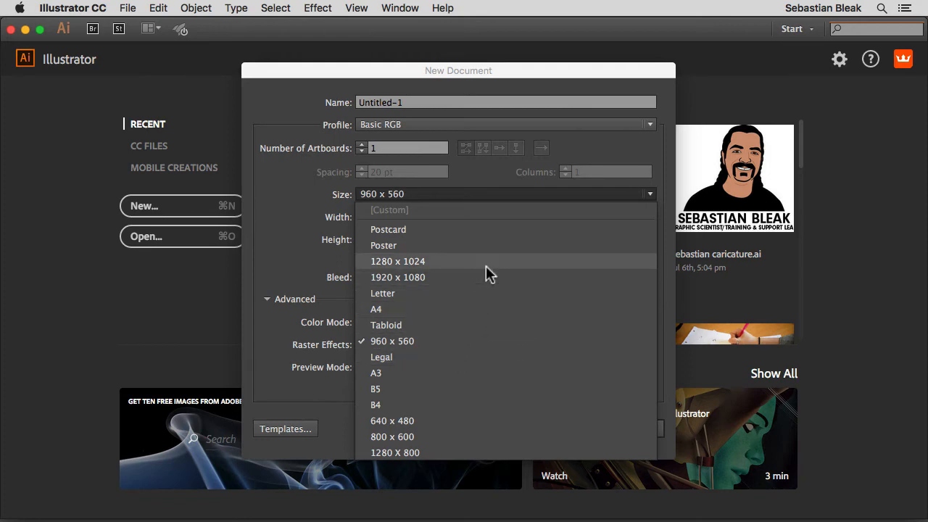
left_click(461, 229)
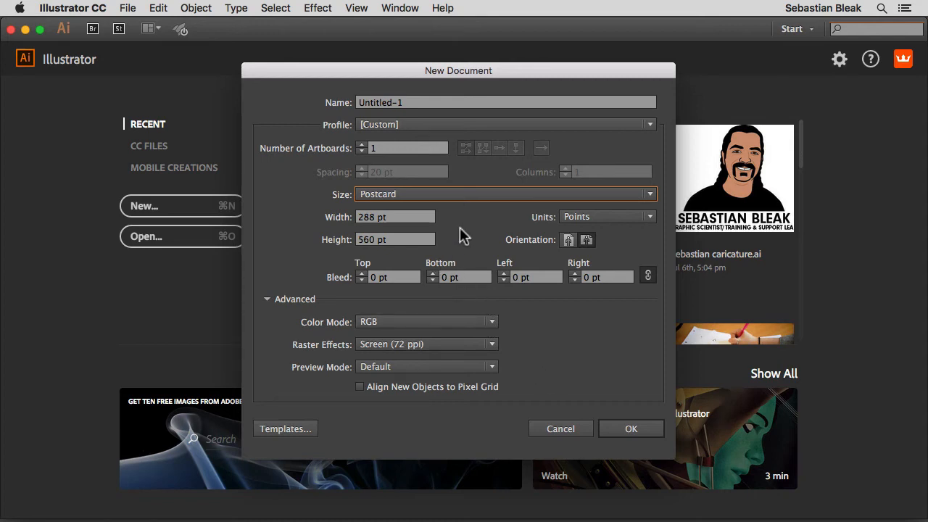
Switch the new document's profile to Devices and review its device size presets.
left_click(461, 126)
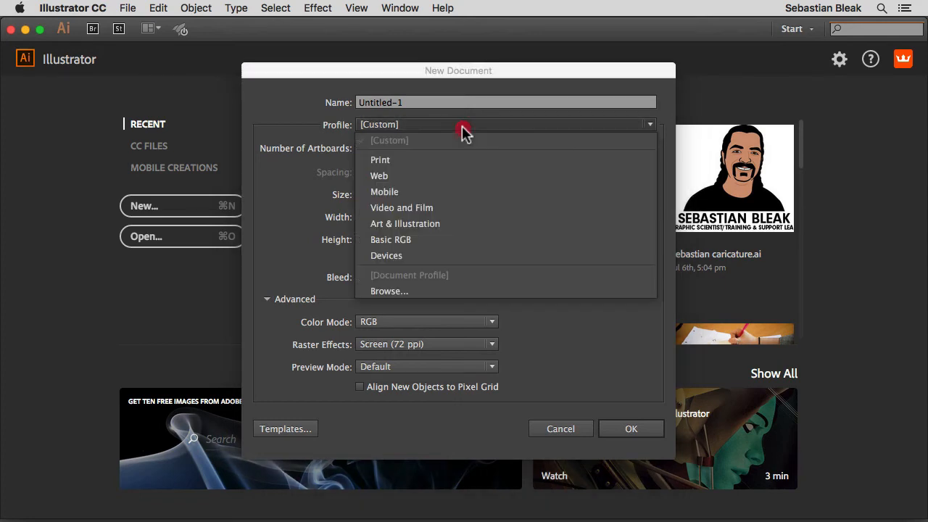
left_click(440, 255)
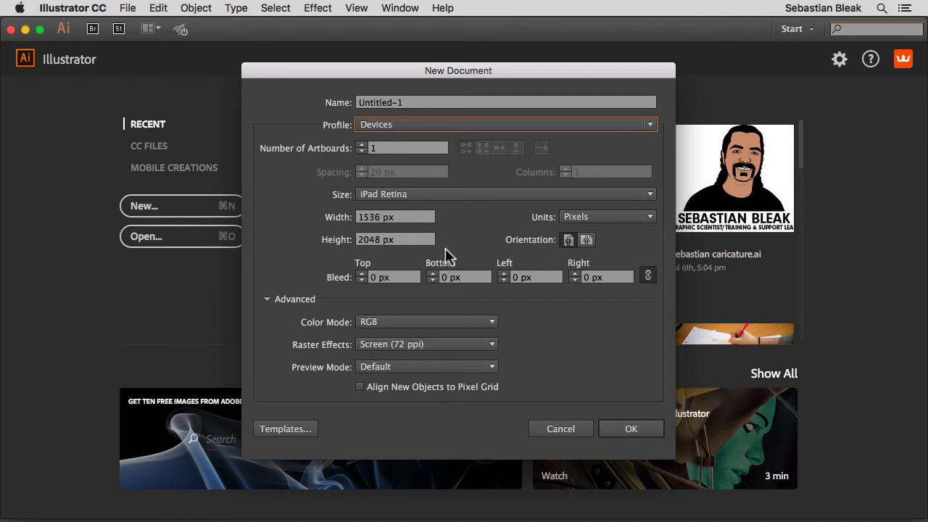
left_click(480, 197)
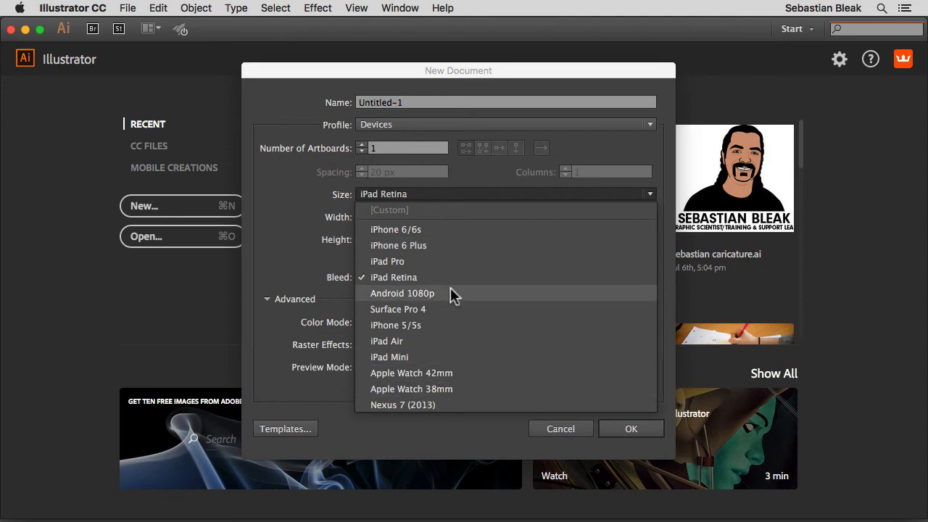
left_click(452, 194)
Return the new document's profile to Mobile for comparison with Devices and review the available profiles.
left_click(453, 125)
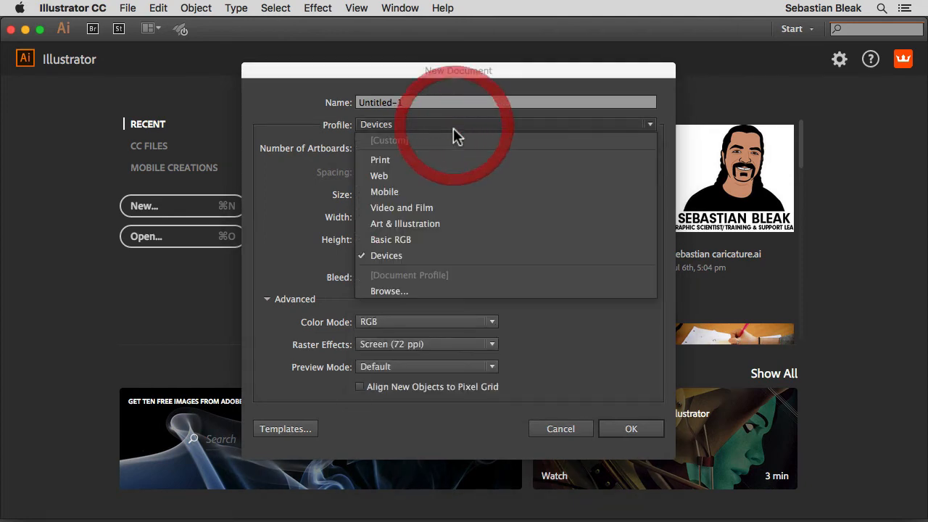
left_click(454, 190)
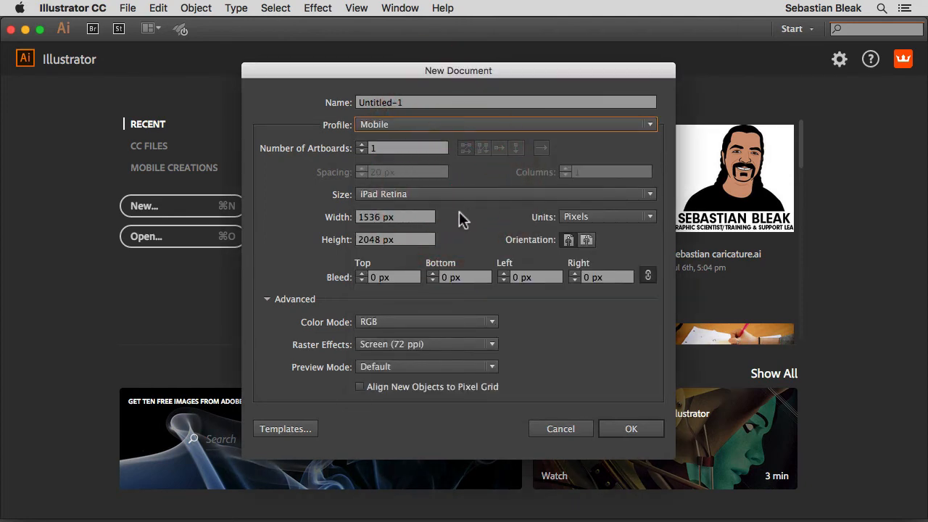
left_click(475, 128)
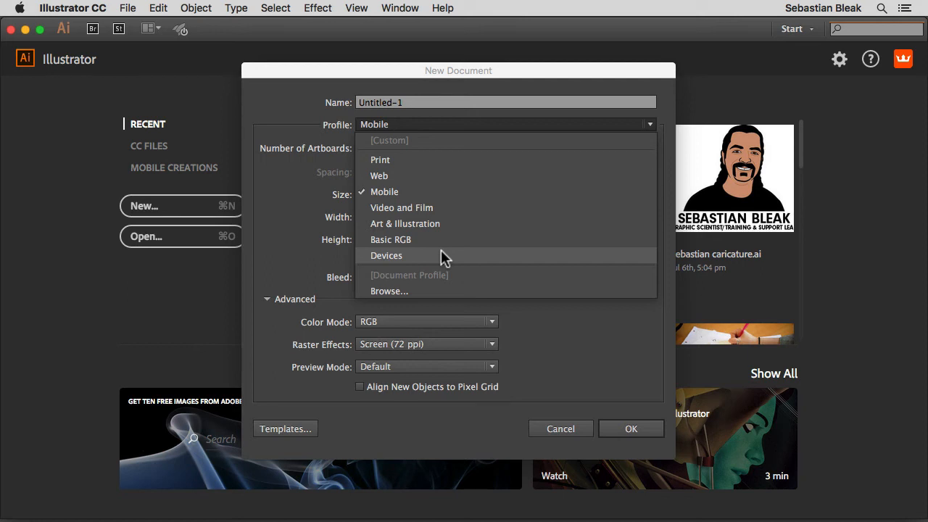
left_click(604, 338)
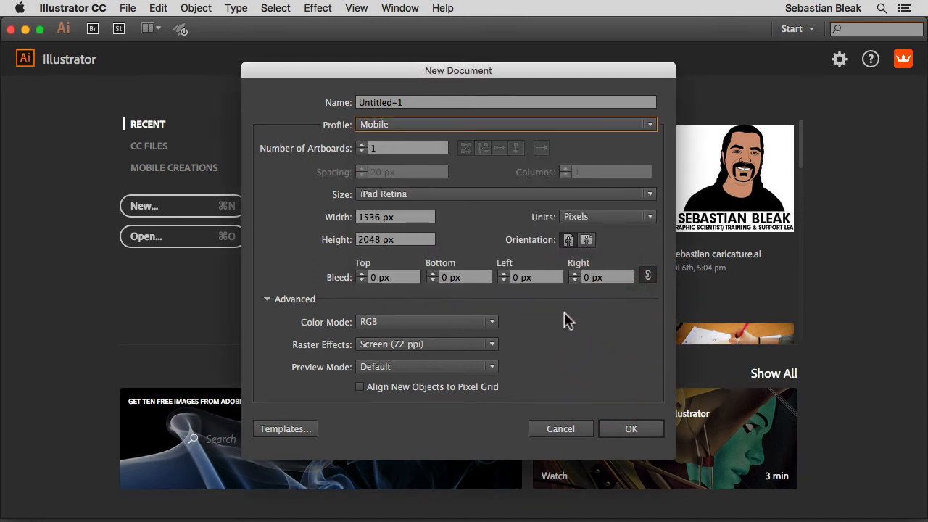
Create a new document from the Art & Illustration profile with the Poster size preset.
left_click(451, 123)
left_click(435, 229)
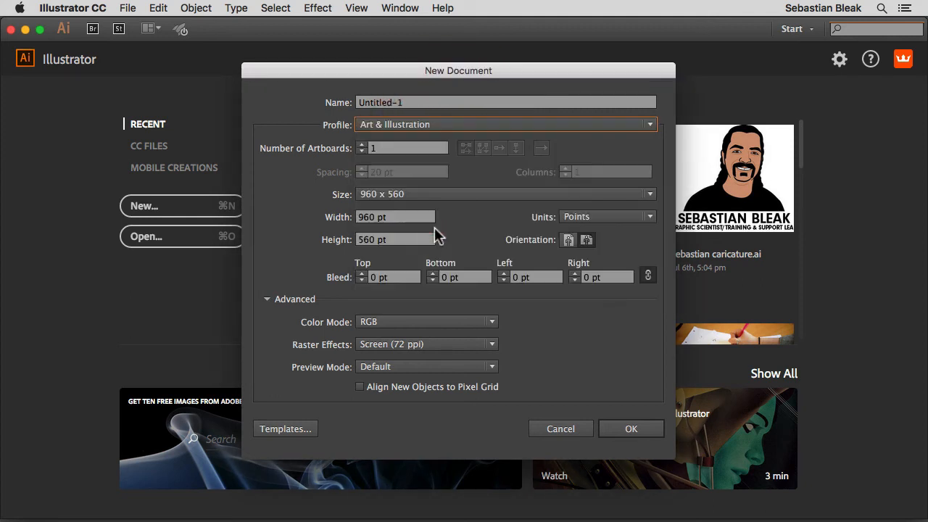
left_click(440, 194)
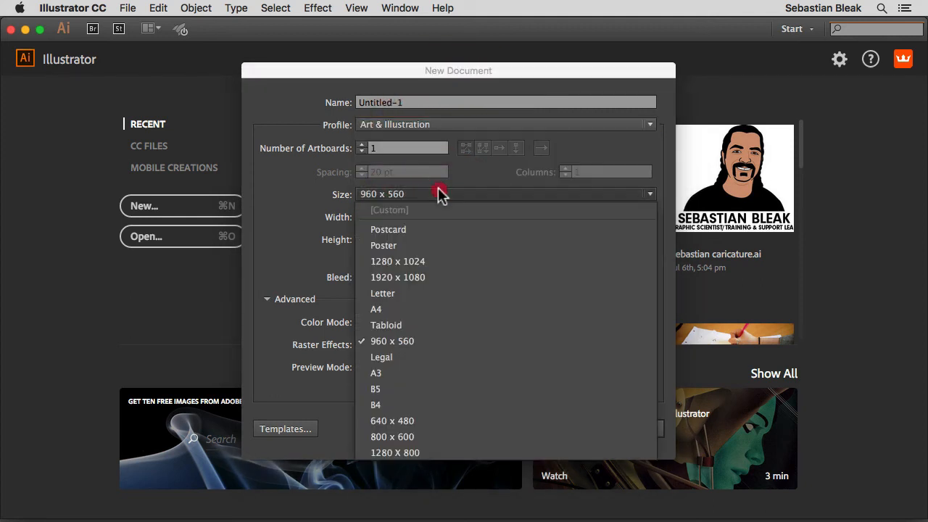
left_click(426, 245)
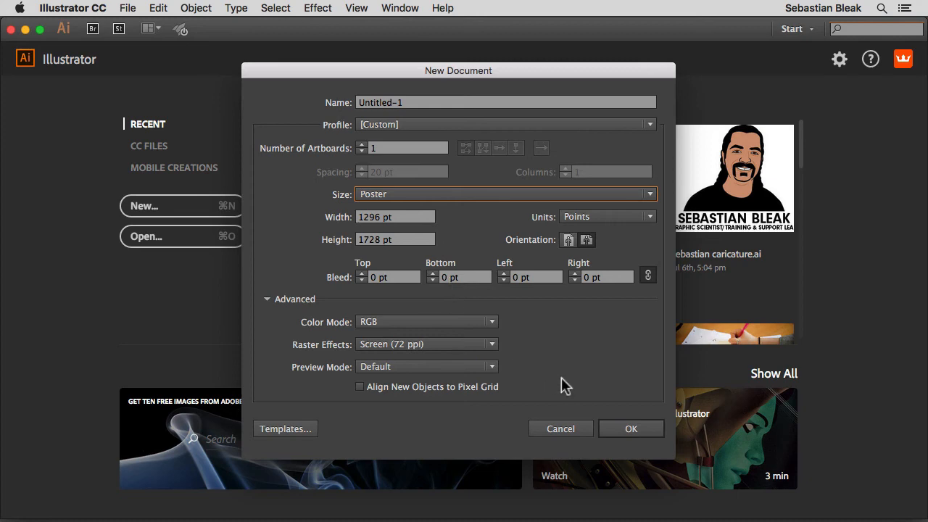
left_click(612, 428)
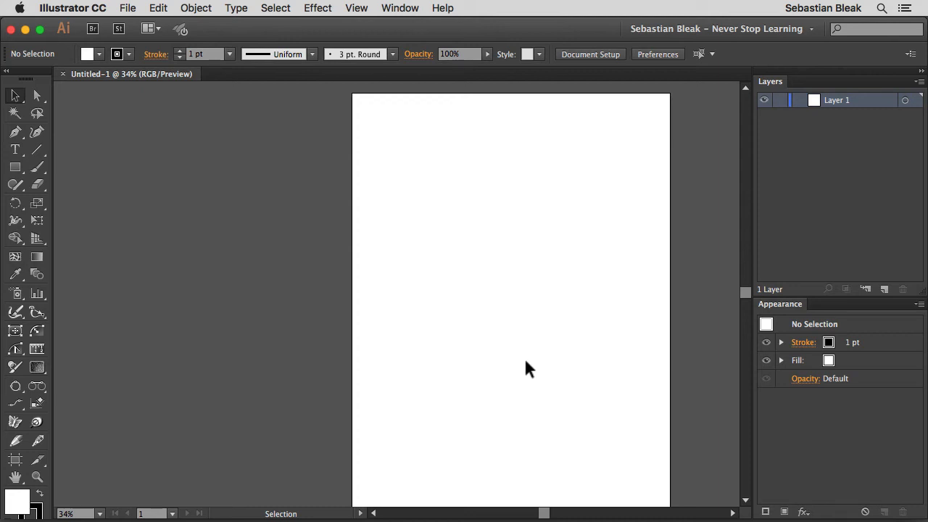
Turn off the general preference that shows the Start workspace when no documents are open.
key("super+k")
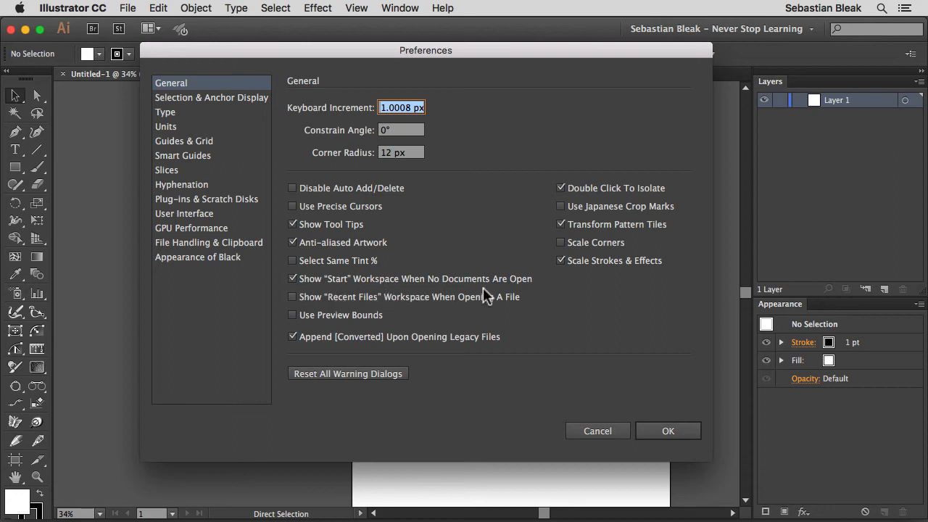
left_click(294, 281)
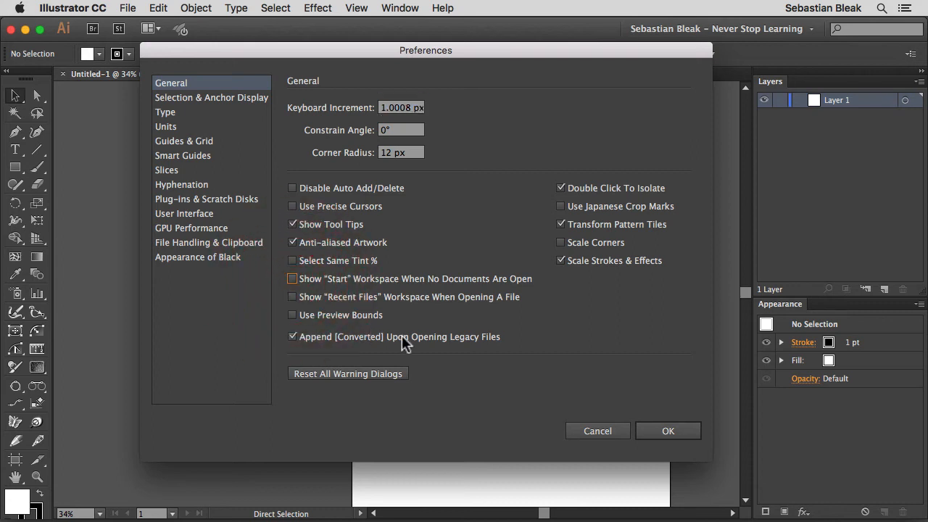
left_click(609, 432)
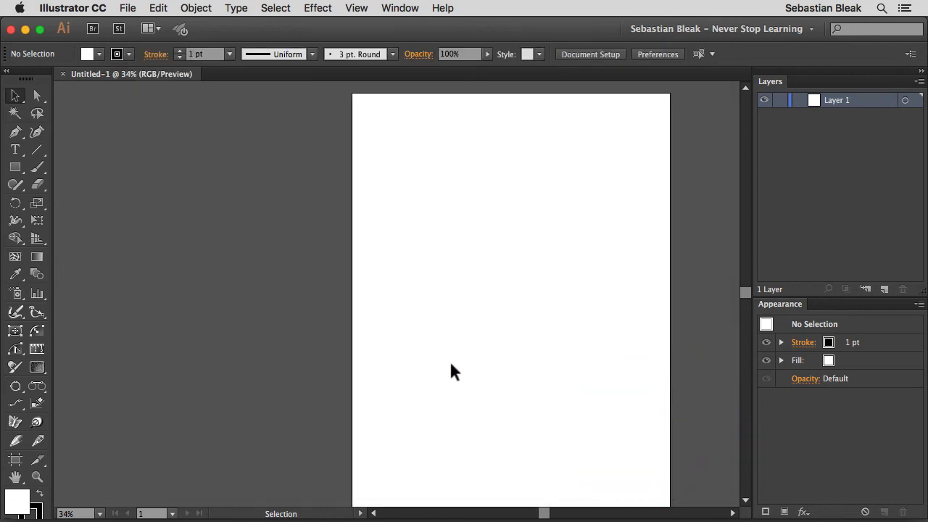
Close the blank poster document and switch to the Start workspace.
key("super+w")
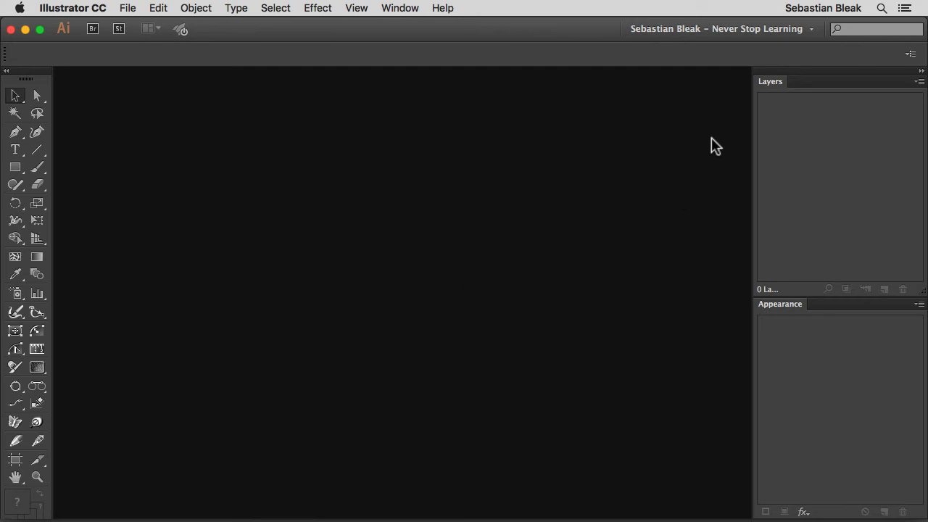
left_click(757, 29)
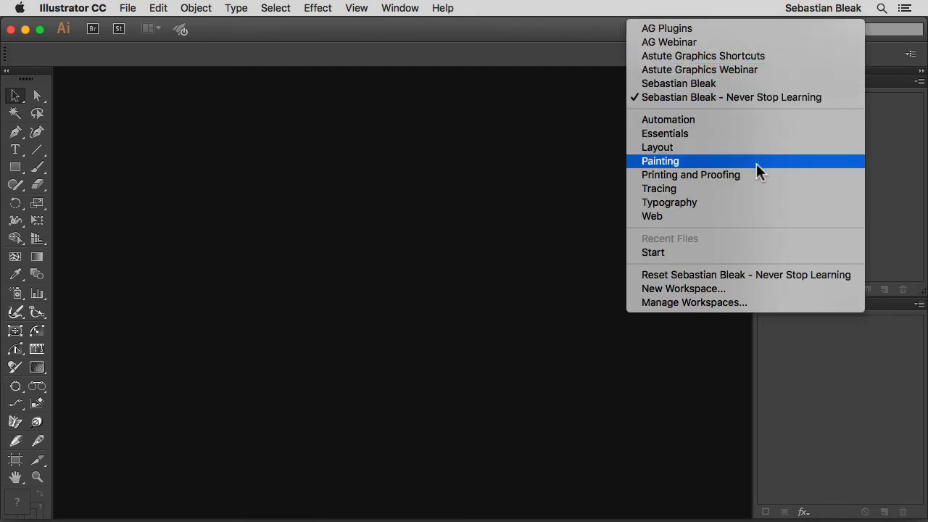
left_click(717, 253)
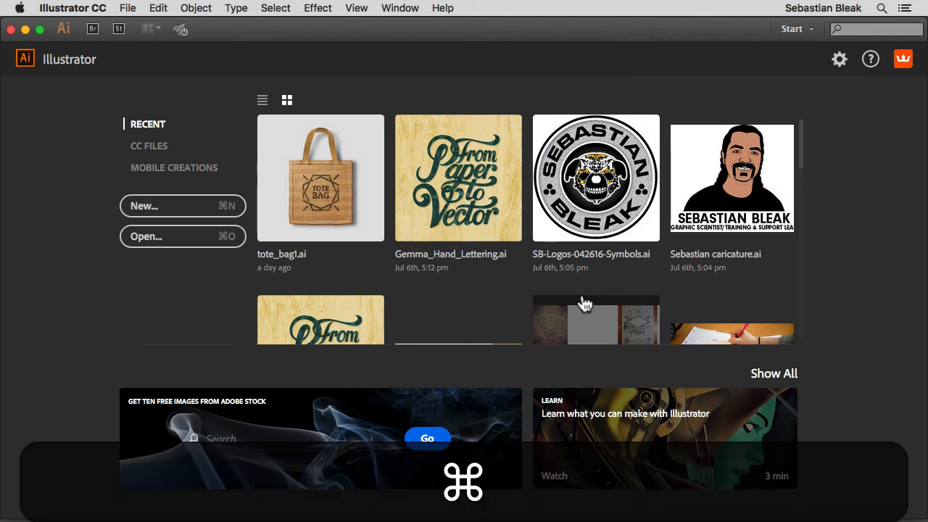
Turn on the general preference to show the Start workspace when no documents are open.
key("super+k")
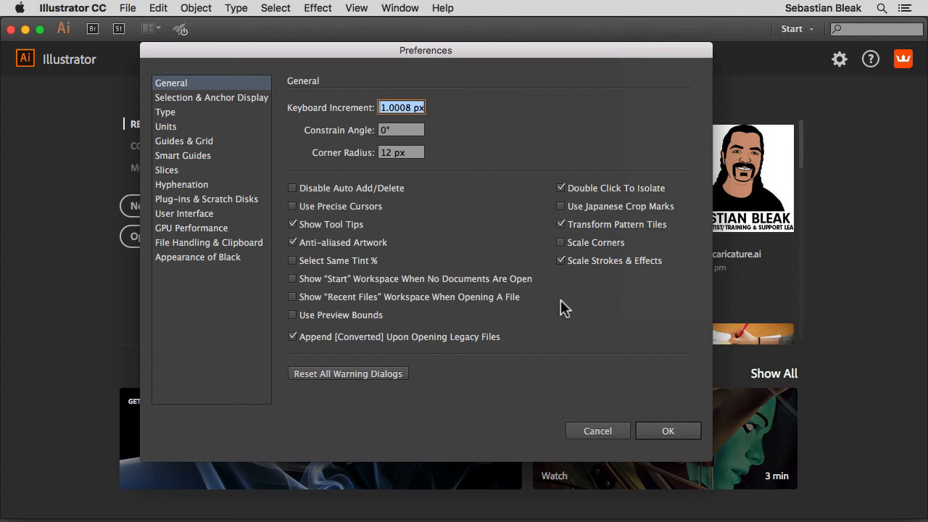
left_click(293, 279)
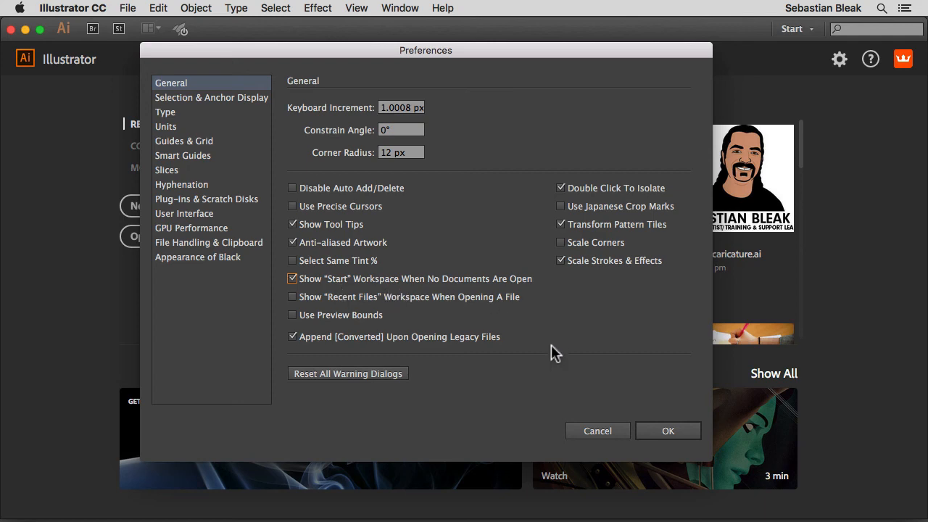
left_click(661, 429)
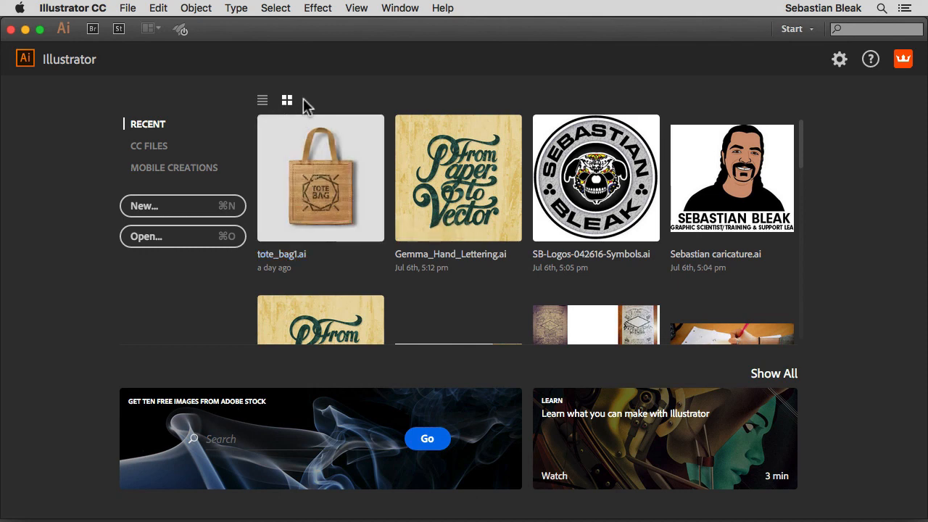
Show the recent files in the Start workspace as a list.
left_click(263, 103)
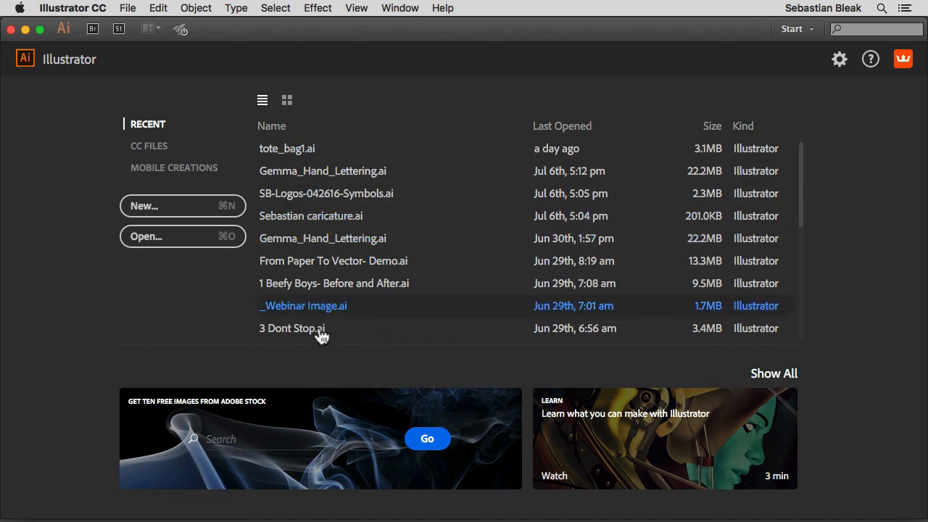
Switch the recent files to thumbnail view, and look through the CC Files and Mobile Creations sections before returning to Recent.
left_click(287, 100)
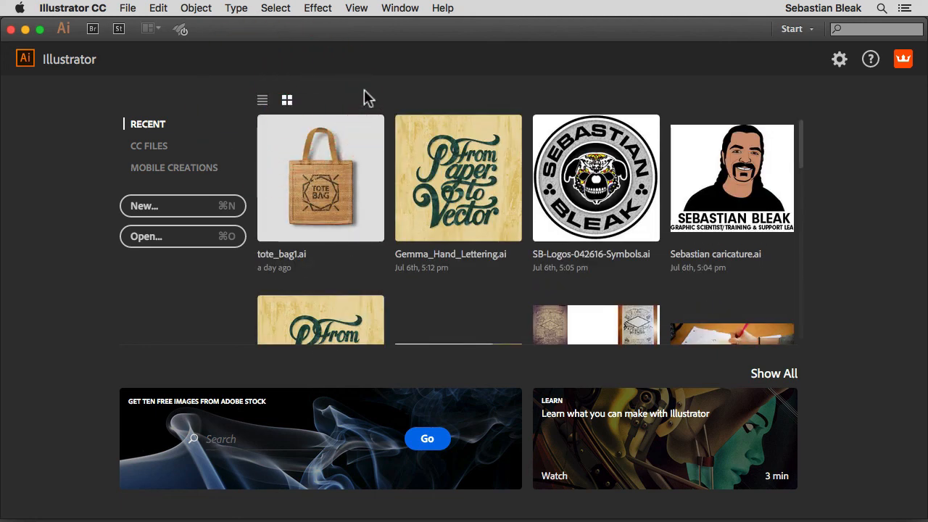
left_click(155, 147)
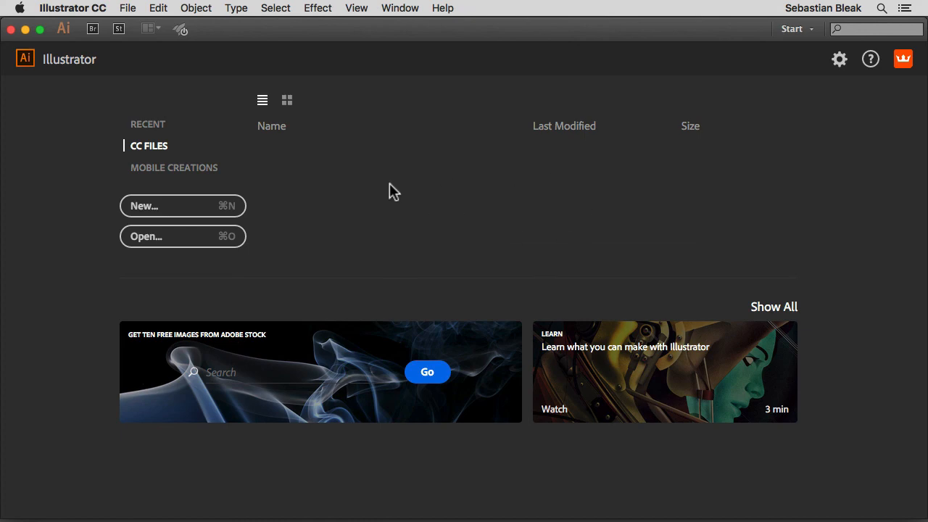
left_click(165, 171)
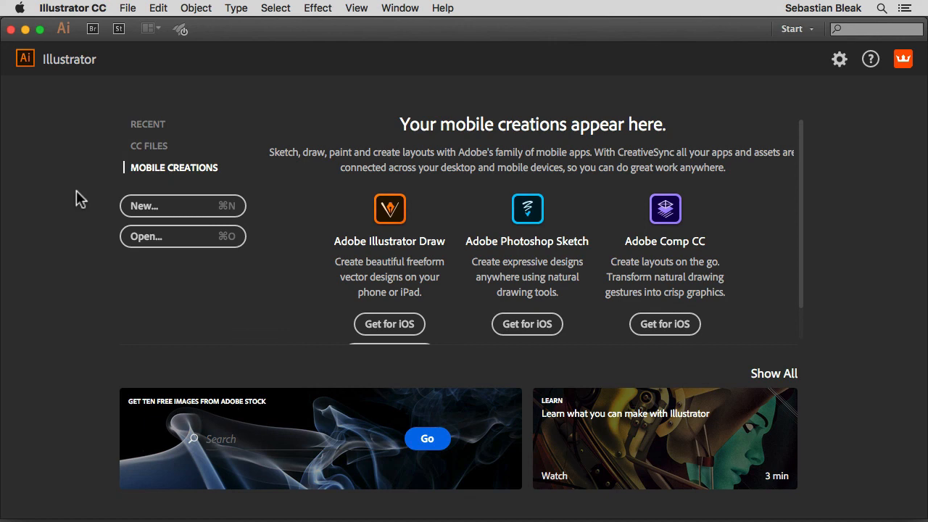
left_click(138, 126)
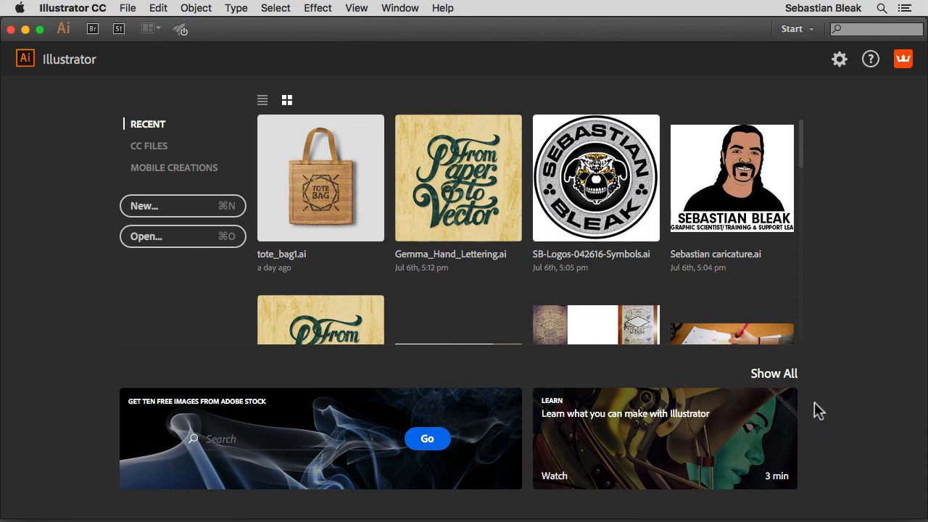
Show all the learning and mobile content cards of the Start workspace, browse them, and return to the recent files.
left_click(774, 374)
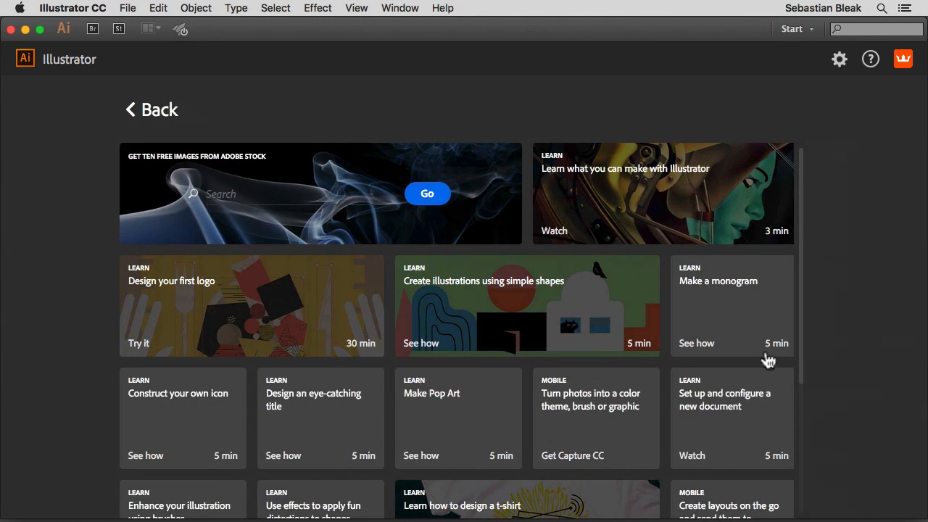
scroll(597, 348, "down", 5)
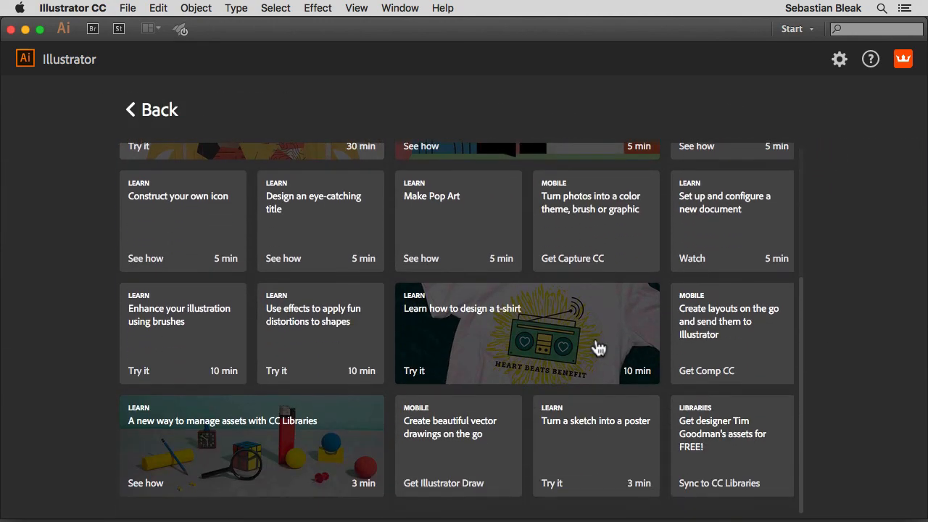
scroll(598, 347, "up", 5)
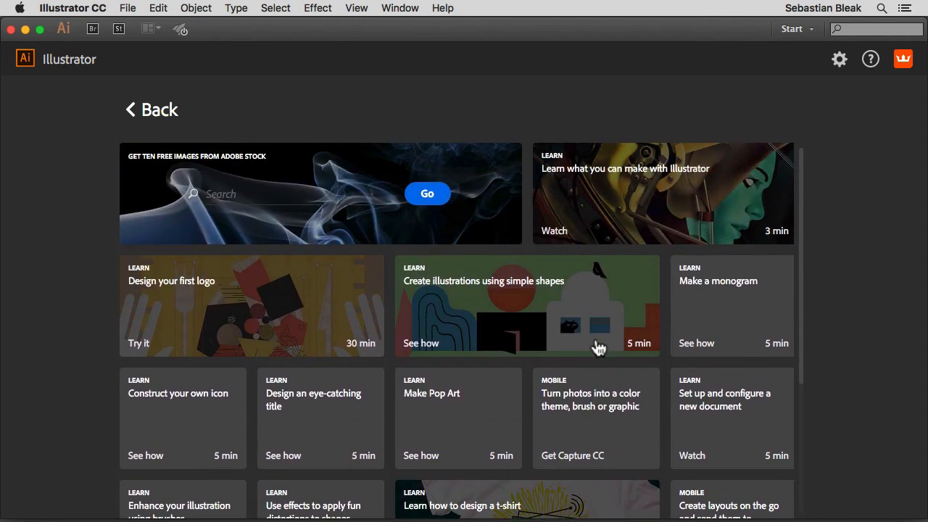
left_click(151, 118)
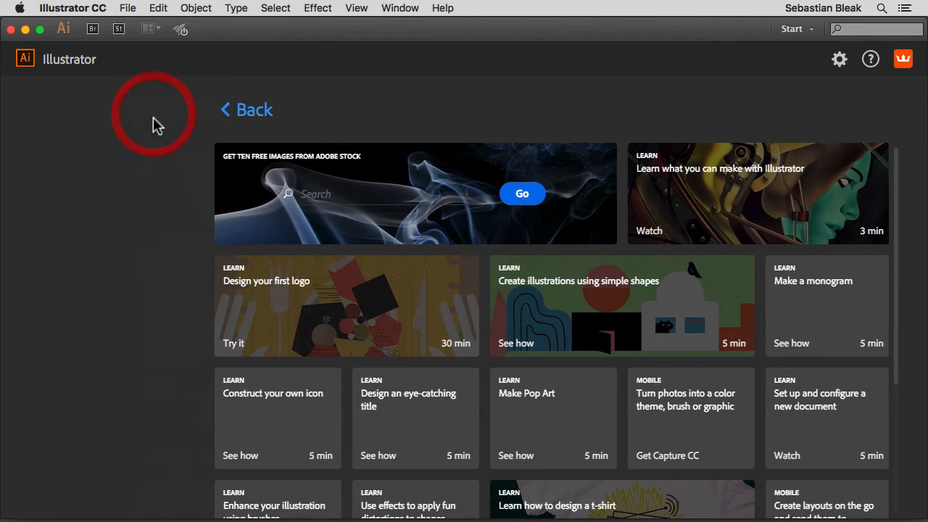